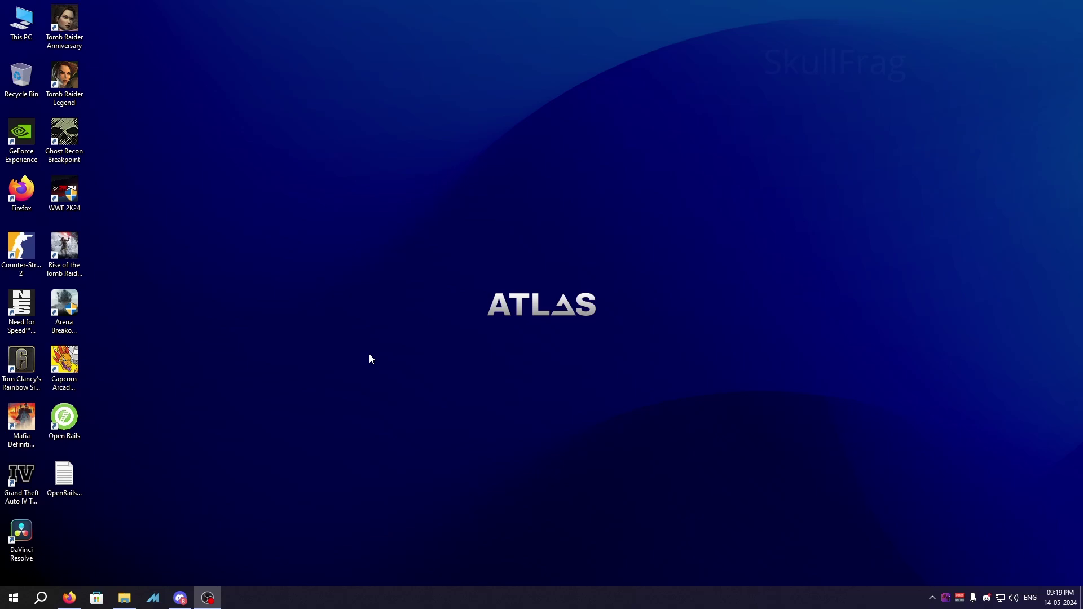
# Step: Open a Command Prompt by running cmd from the Run box
pyautogui.press('super+r')
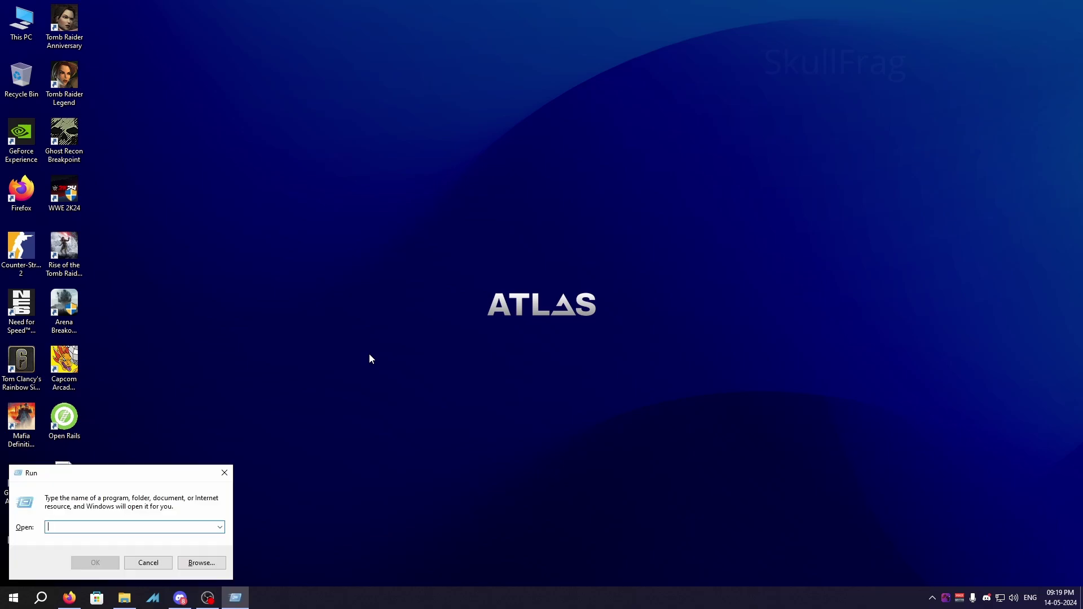
pyautogui.write('cmd')
pyautogui.press('Return')
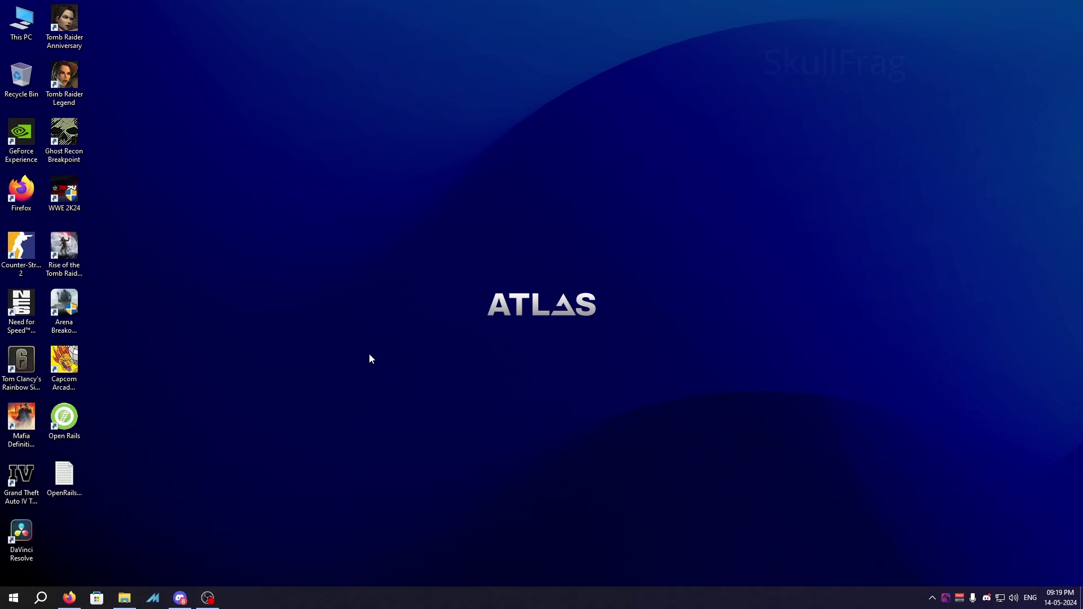
# Step: Query the graphics card name with 'wmic path win32_videocontroller get caption', which reports NVIDIA GeForce RTX 2080
pyautogui.write('wmic path win32_videocontroller get caption')
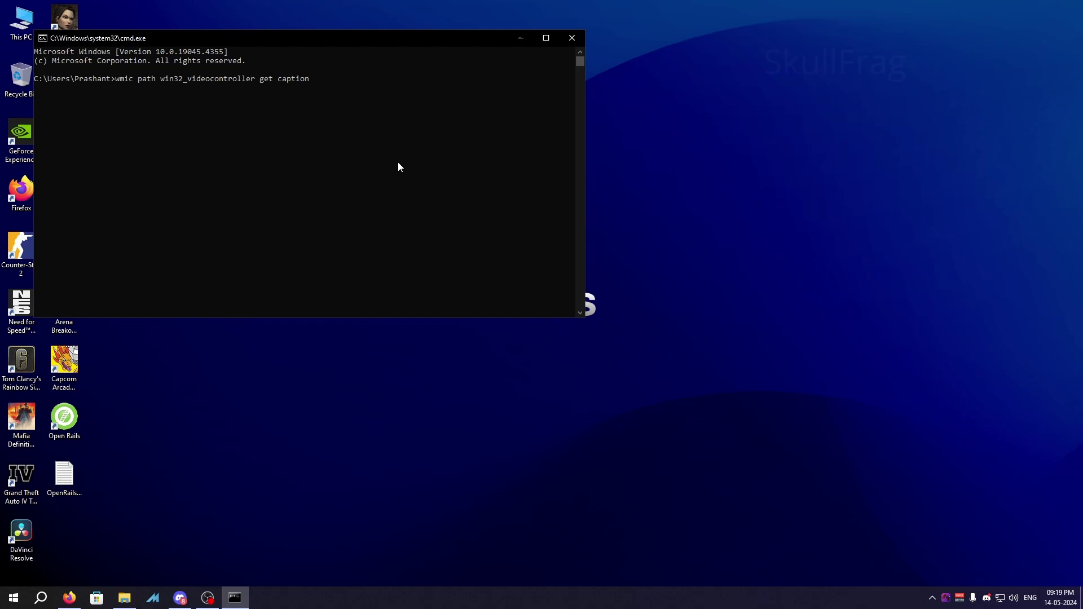
pyautogui.press('Return')
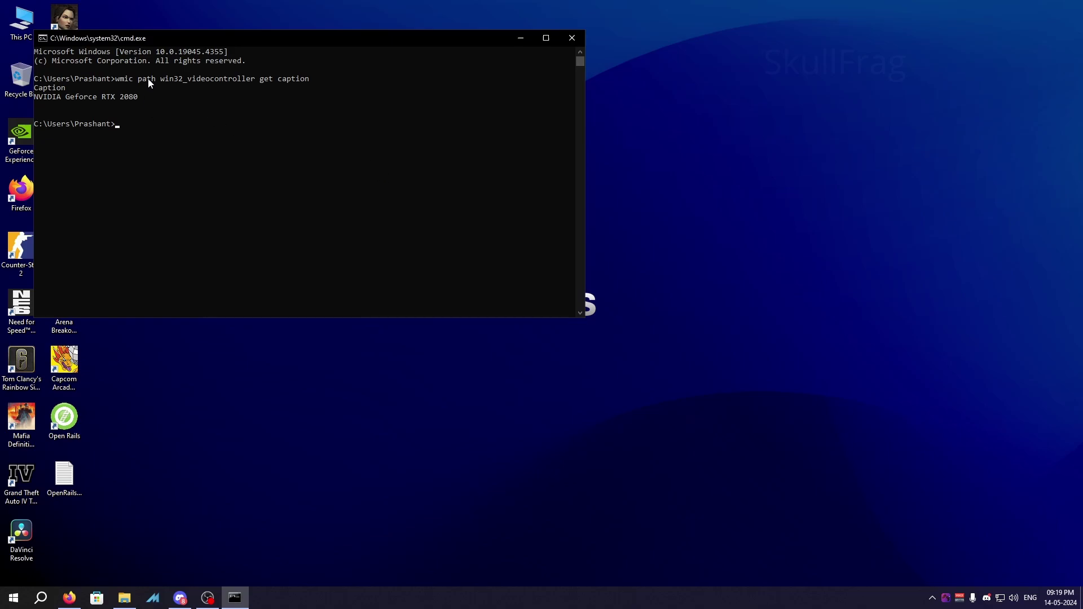
pyautogui.click(625, 449)
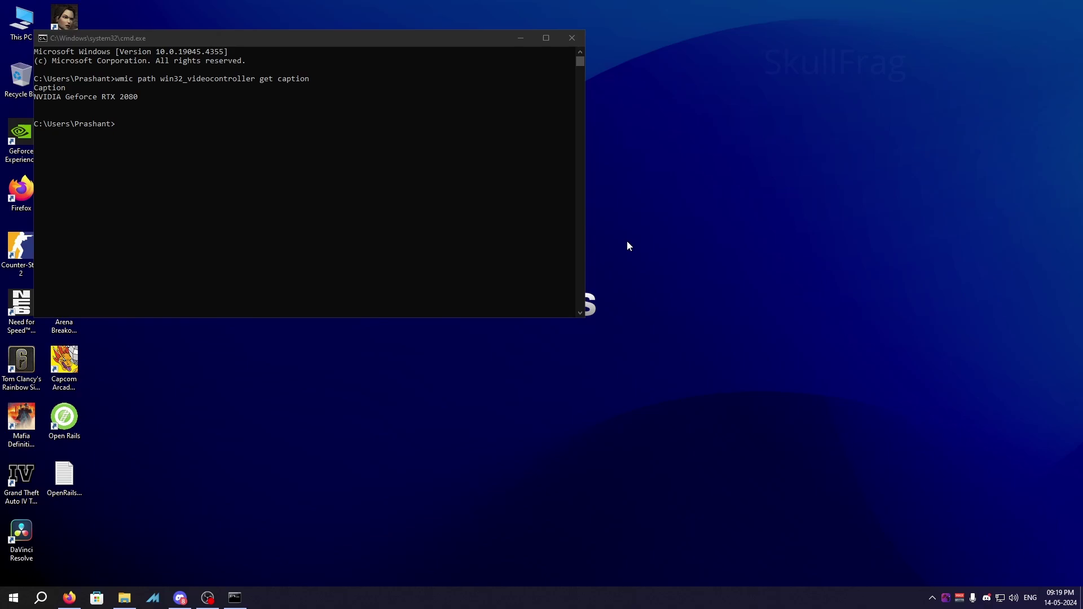
pyautogui.press('super+r')
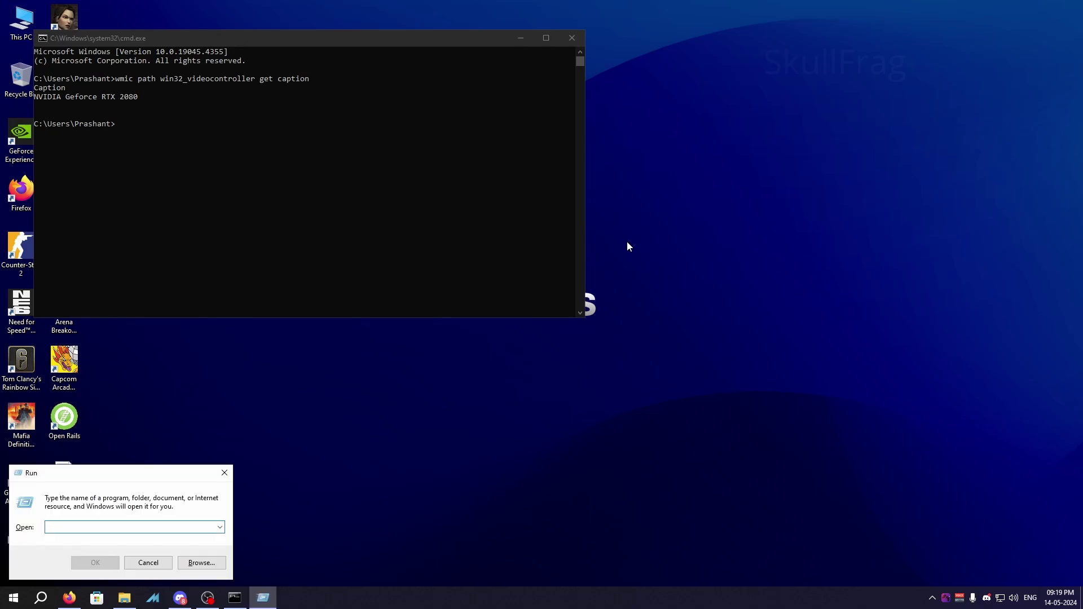
# Step: Launch Registry Editor from the Run box and approve the permission prompt
pyautogui.write('dxdiag')
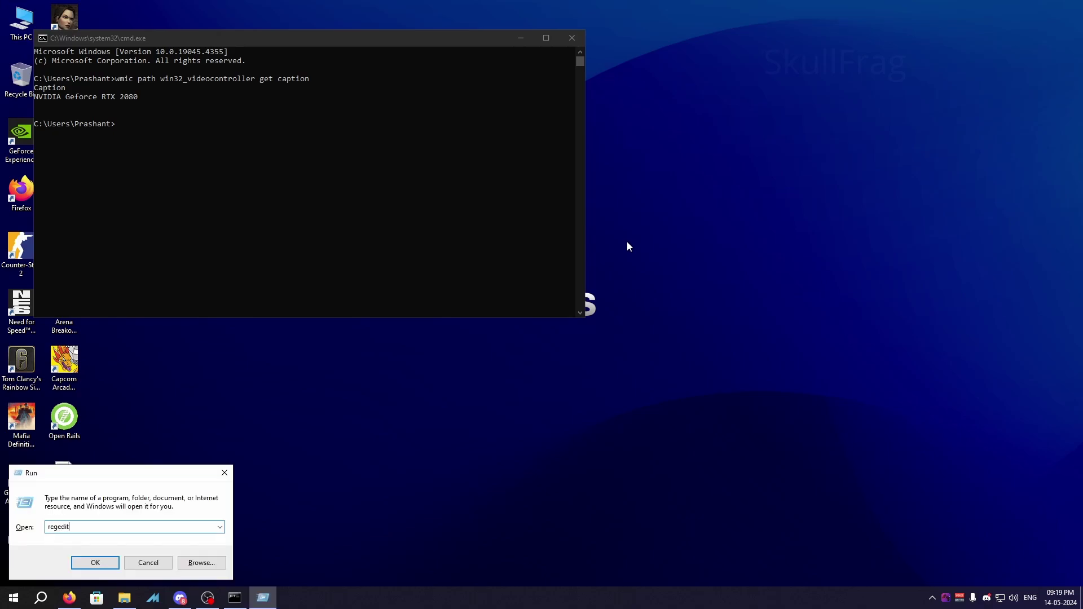
pyautogui.press('Return')
pyautogui.click(468, 370)
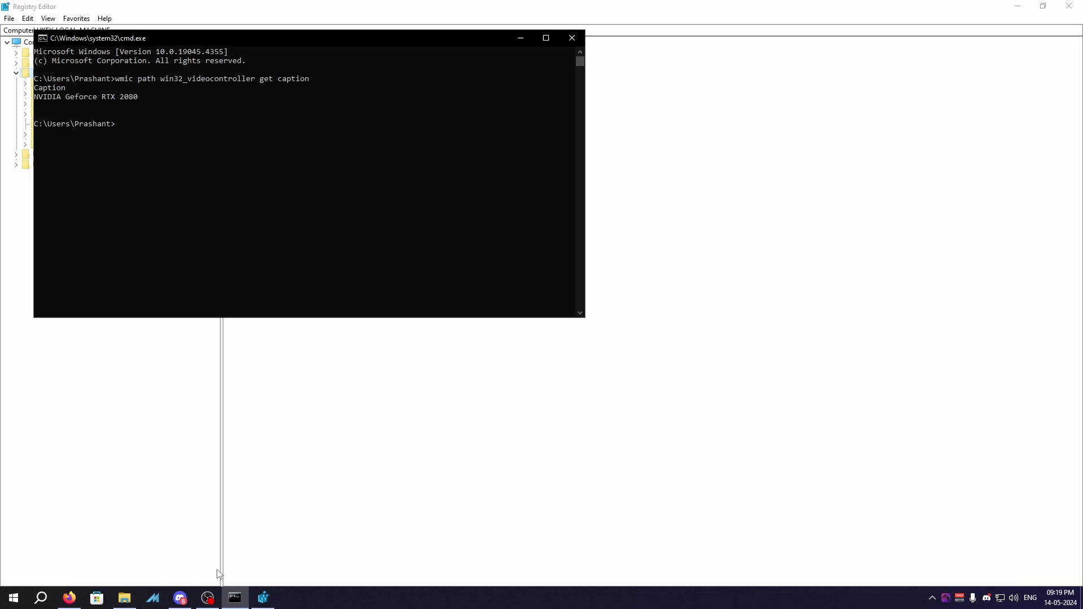
pyautogui.click(290, 5)
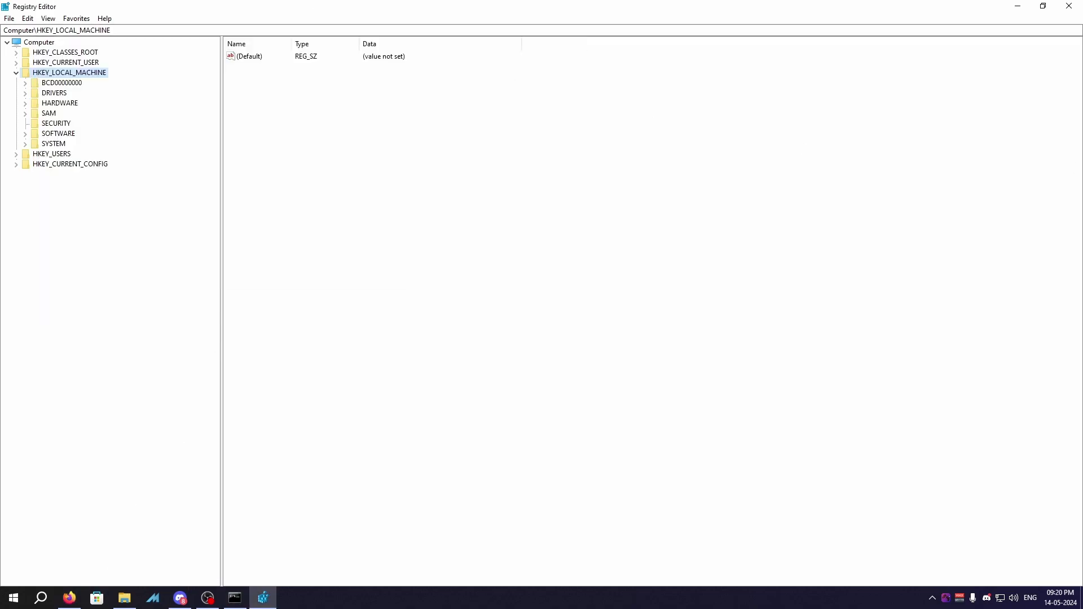
pyautogui.press('super+1')
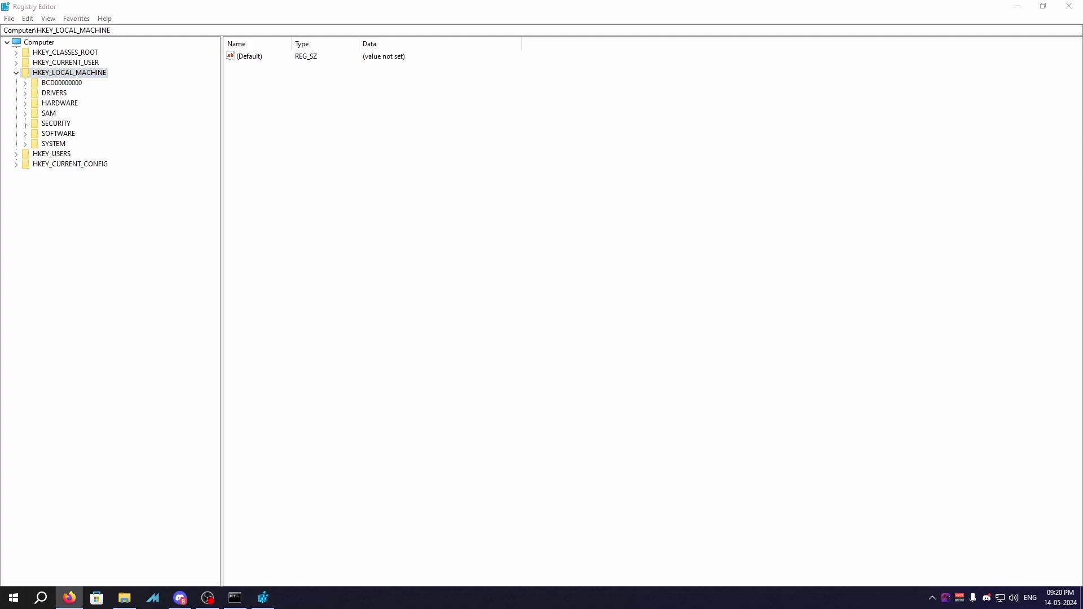
pyautogui.click(79, 74)
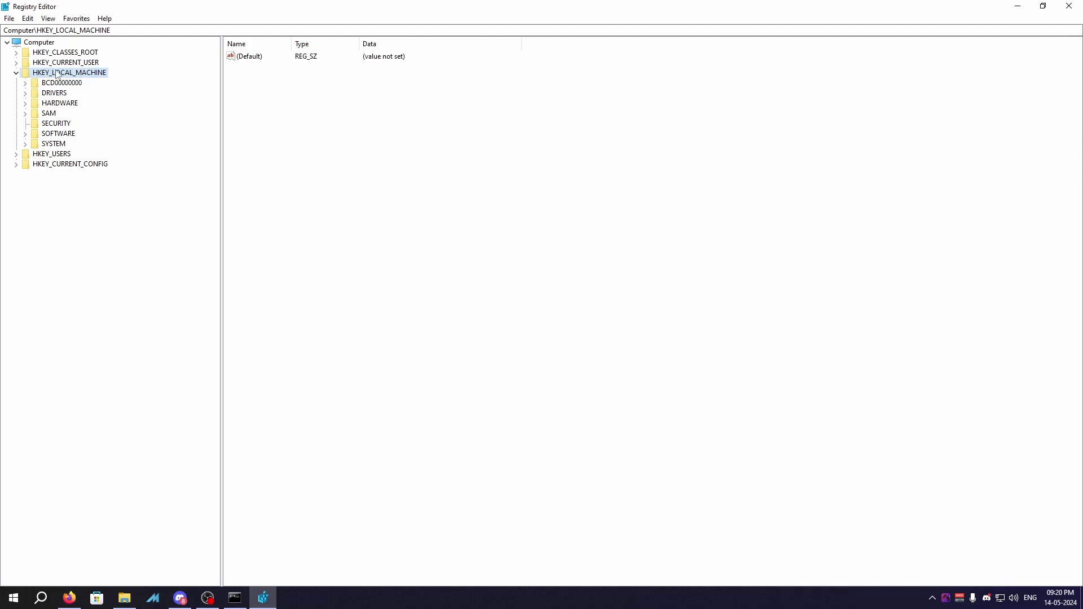
# Step: Start a File > Export registry backup, then cancel it
pyautogui.click(8, 19)
pyautogui.click(17, 44)
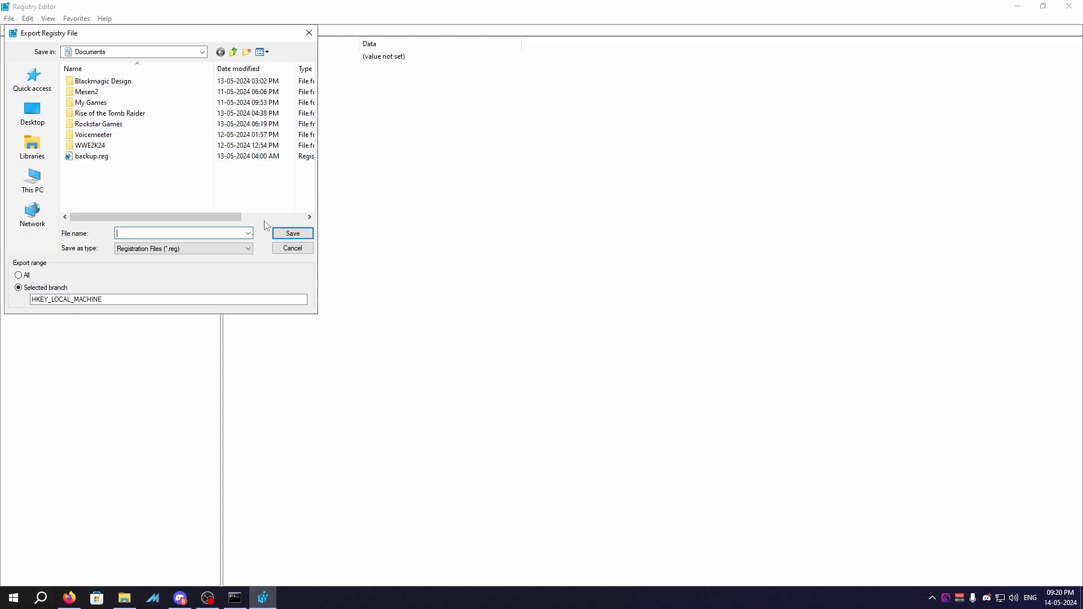
pyautogui.click(277, 251)
pyautogui.hotkey('alt', 'Tab')
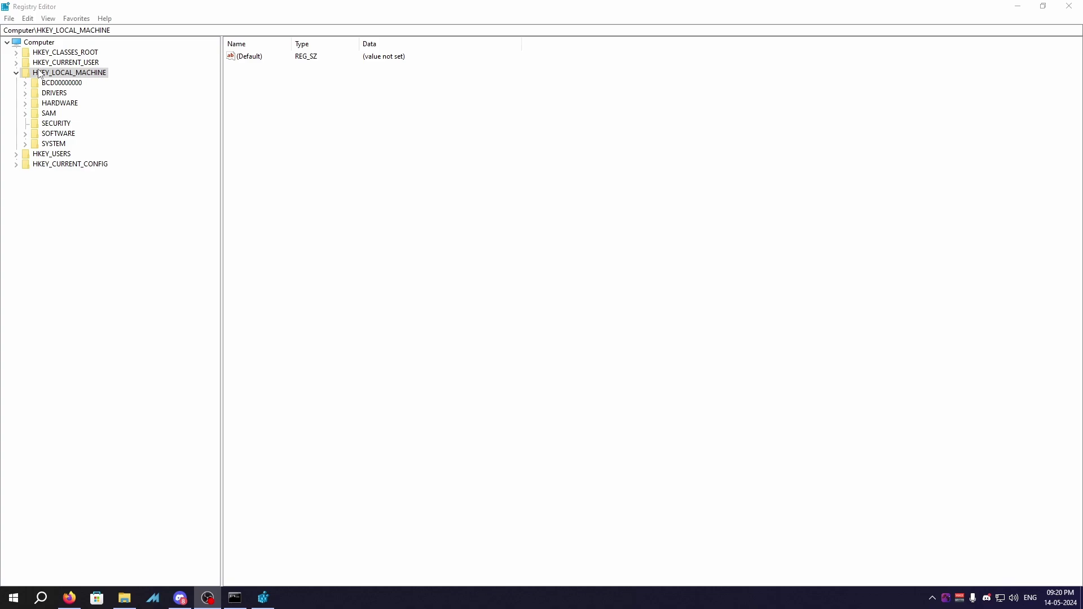
pyautogui.hotkey('alt', 'Tab')
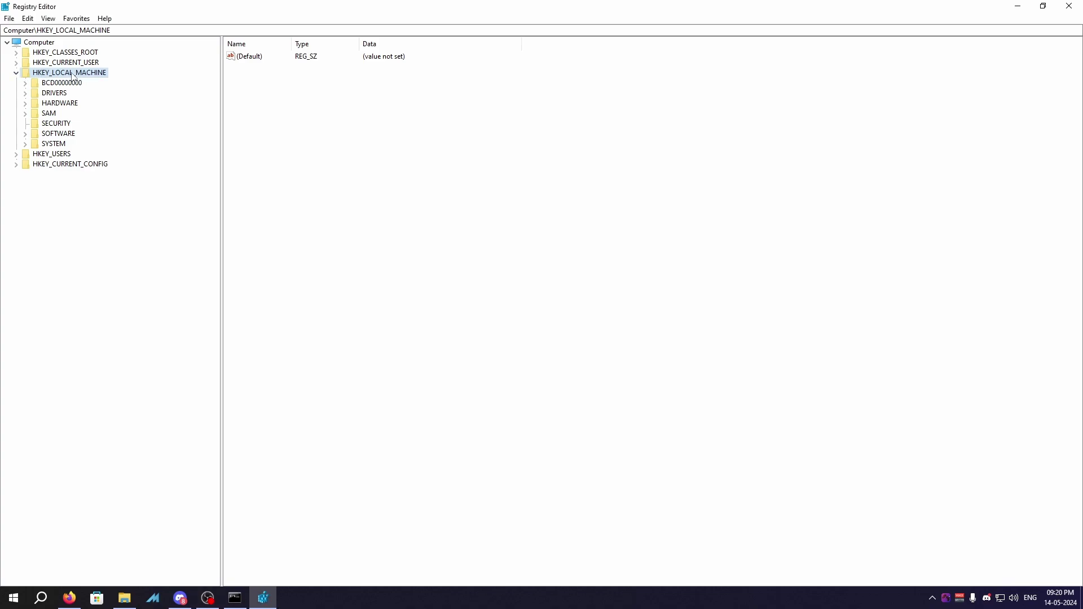
# Step: Search from HKEY_LOCAL_MACHINE for 'NVIDIA GeForce GTX 1660', reaching its DirectX adapter key
pyautogui.rightClick(72, 74)
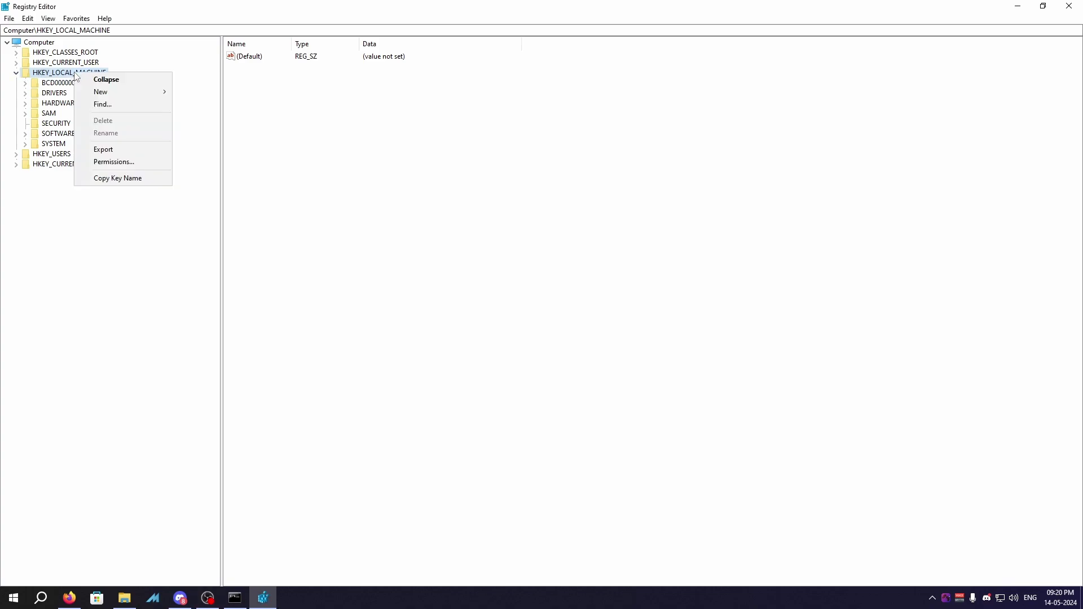
pyautogui.click(117, 107)
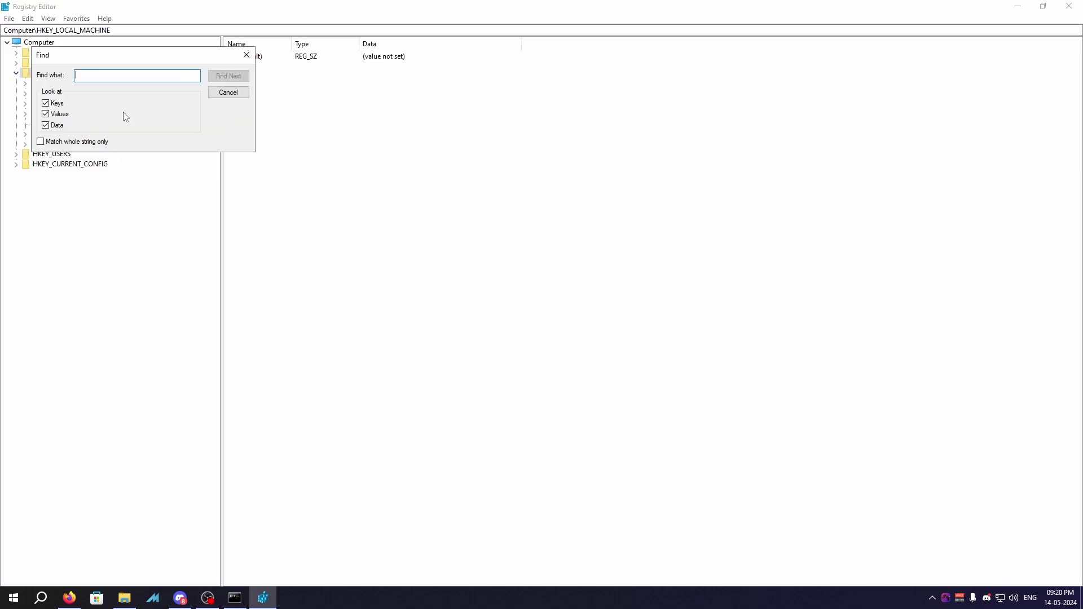
pyautogui.click(235, 597)
pyautogui.moveTo(317, 32); pyautogui.dragTo(631, 150)
pyautogui.click(130, 78)
pyautogui.write('NVIDIA GeForce GTX 1660')
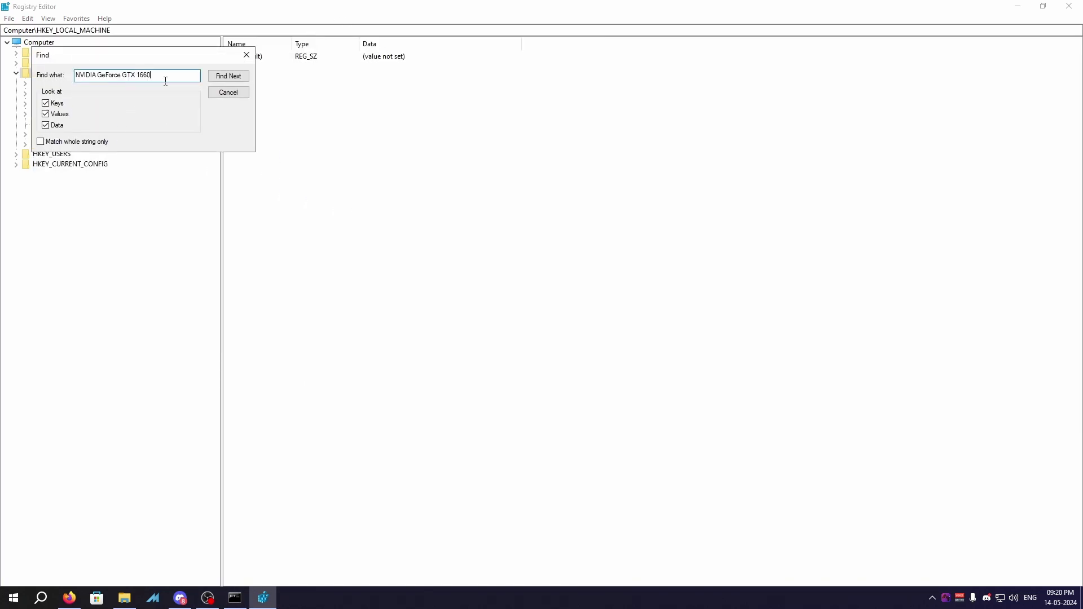
pyautogui.click(229, 78)
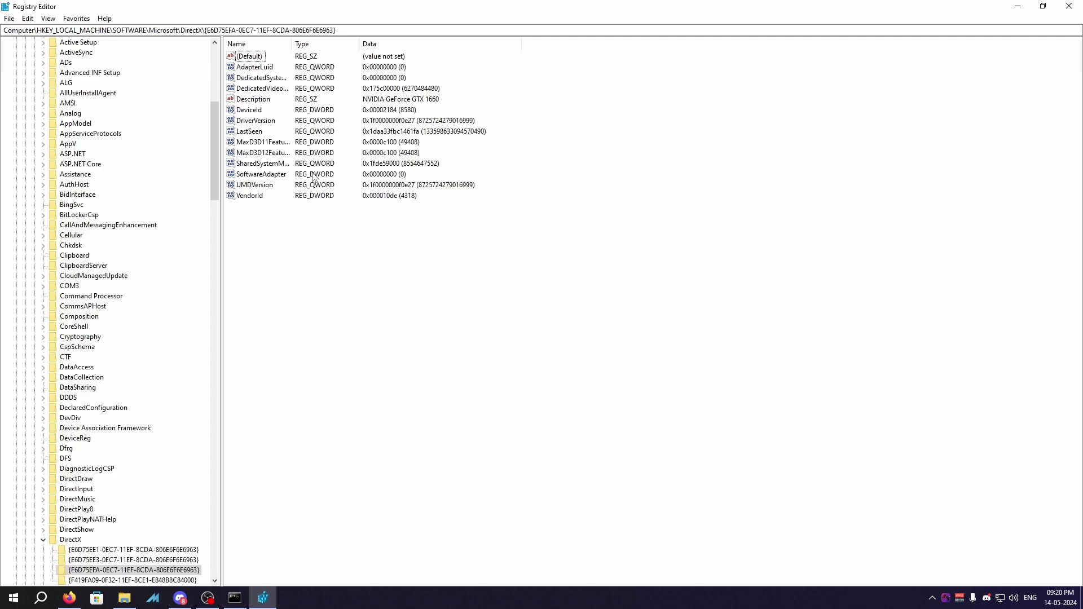
# Step: Open the adapter's Description value for editing; it still reads NVIDIA GeForce GTX 1660
pyautogui.scroll(-4, 137, 383)
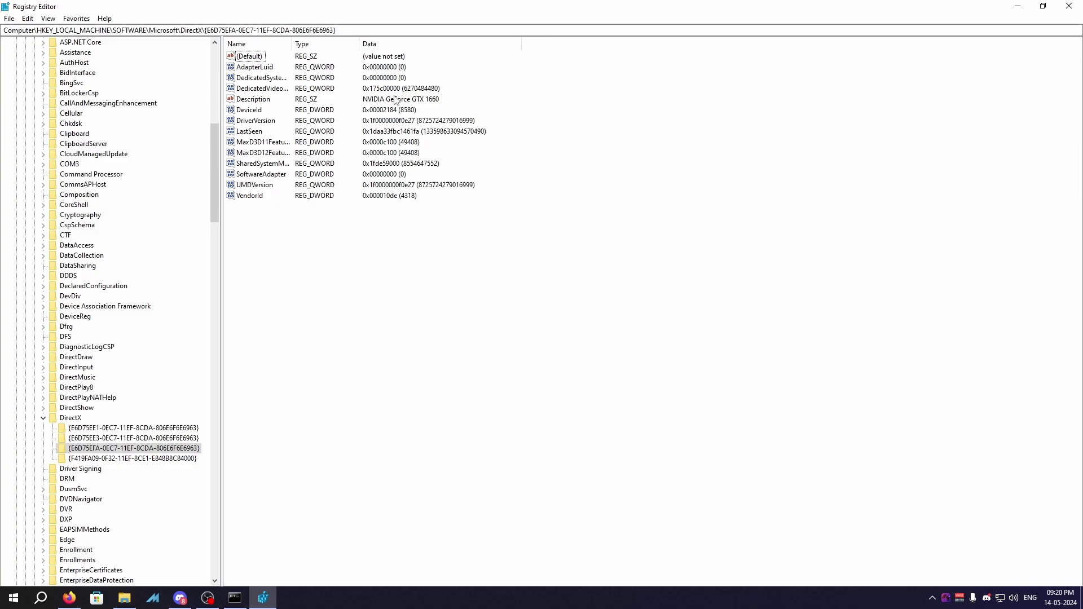
pyautogui.doubleClick(247, 100)
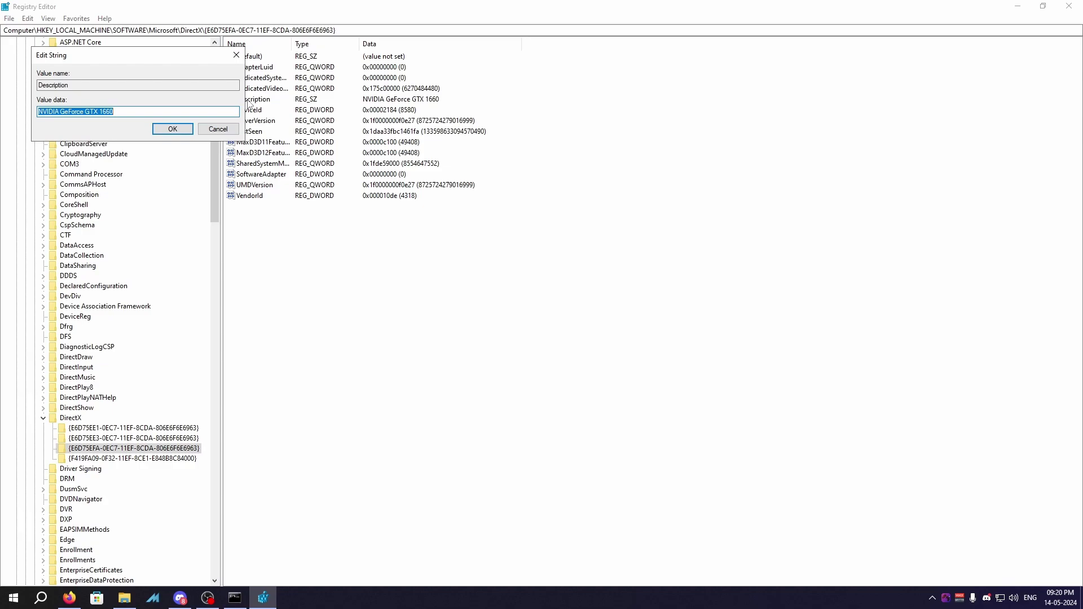
pyautogui.press('End')
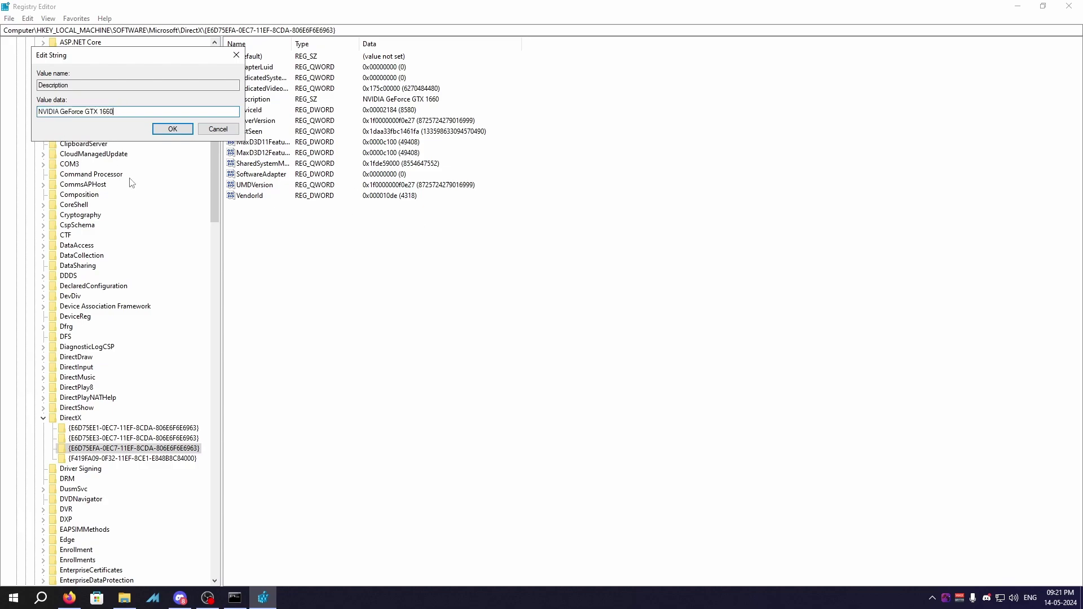
pyautogui.click(69, 597)
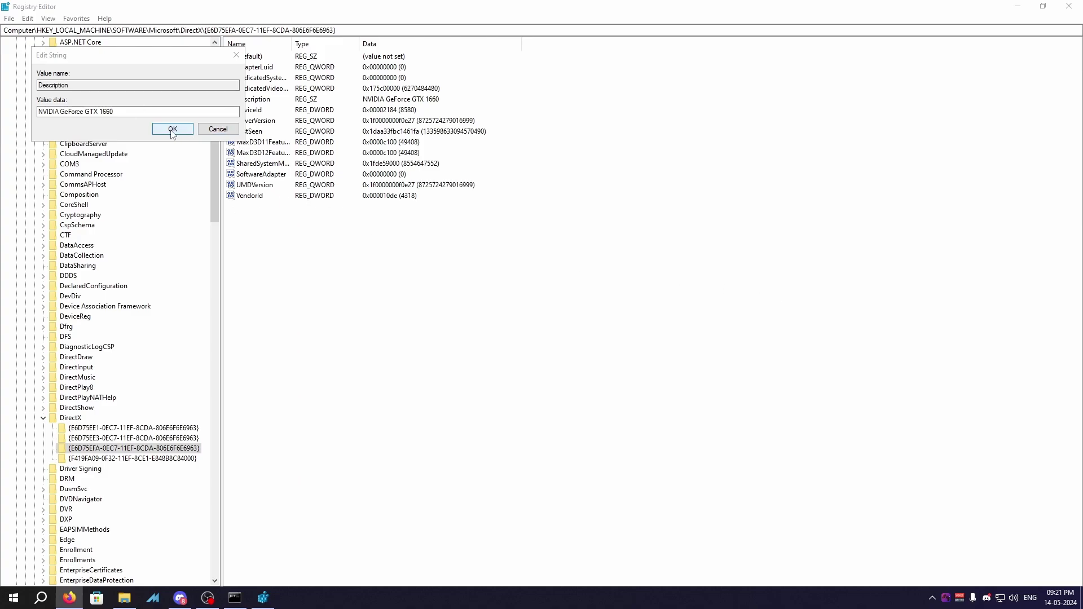
# Step: Search the registry from HKEY_LOCAL_MACHINE again for NVIDIA GeForce GTX 1660 until finished
pyautogui.click(218, 129)
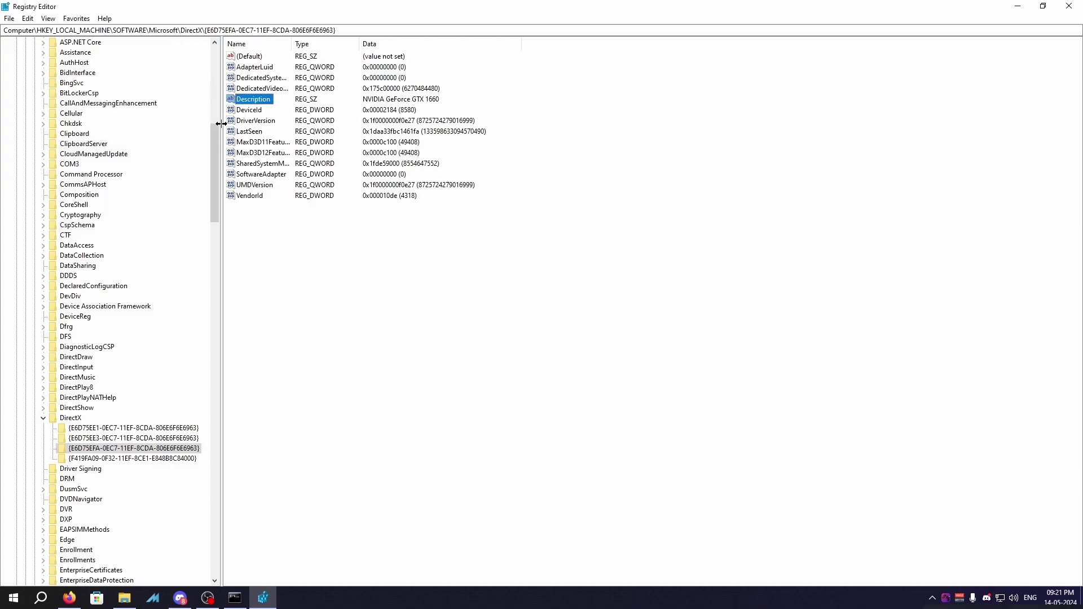
pyautogui.moveTo(214, 174); pyautogui.dragTo(212, 96)
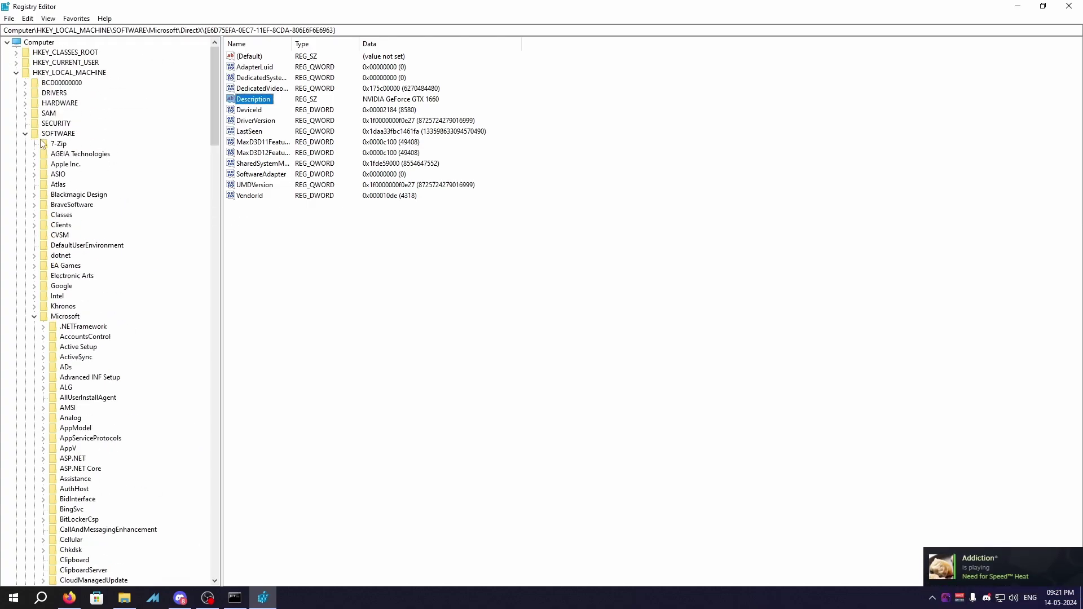
pyautogui.click(66, 75)
pyautogui.rightClick(69, 76)
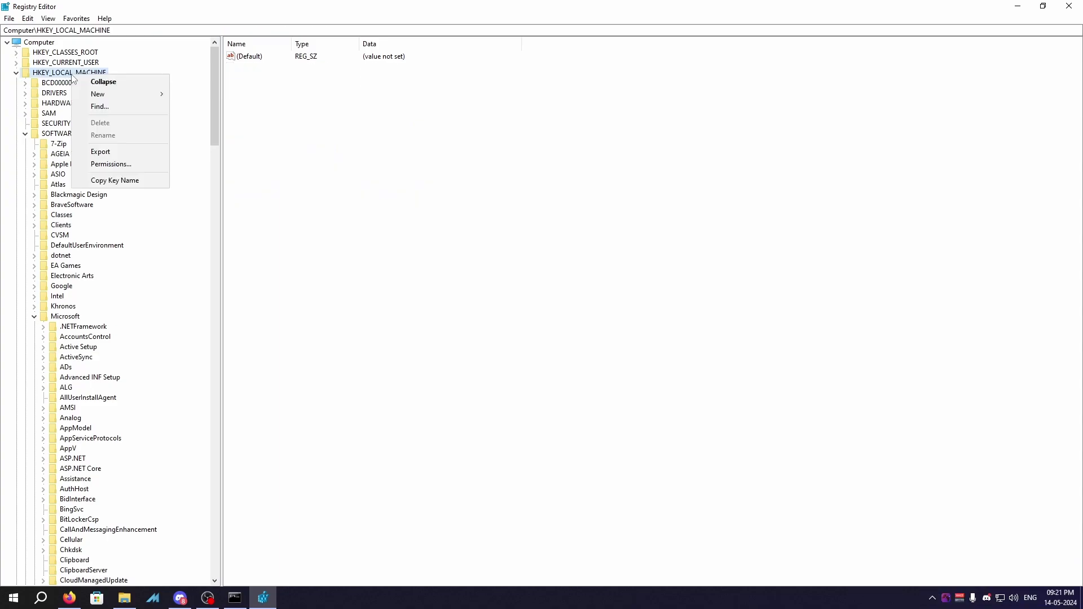
pyautogui.click(113, 107)
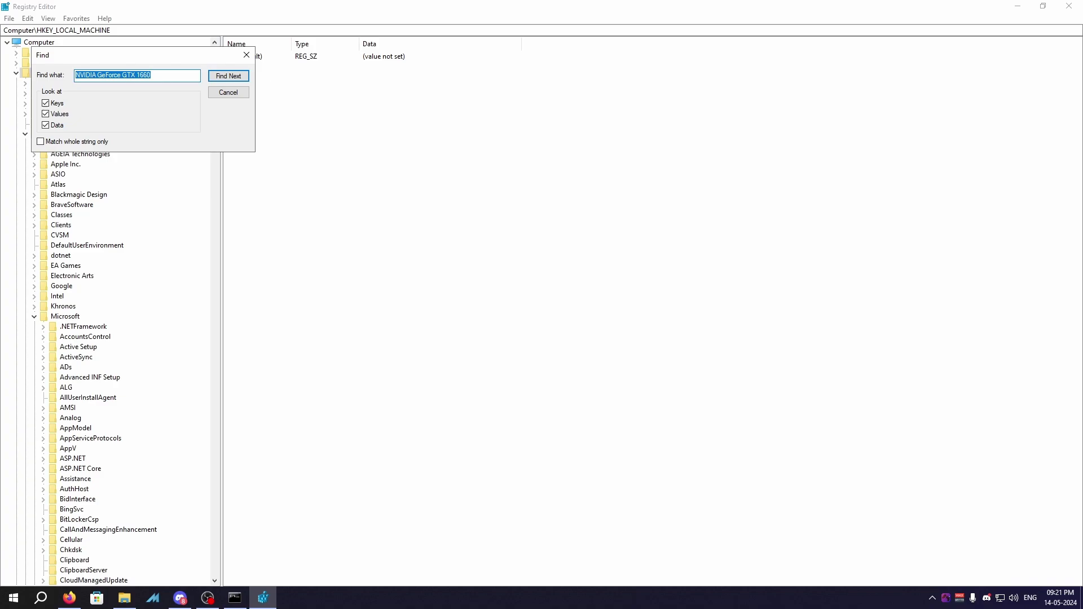
pyautogui.hotkey('alt', 'Tab')
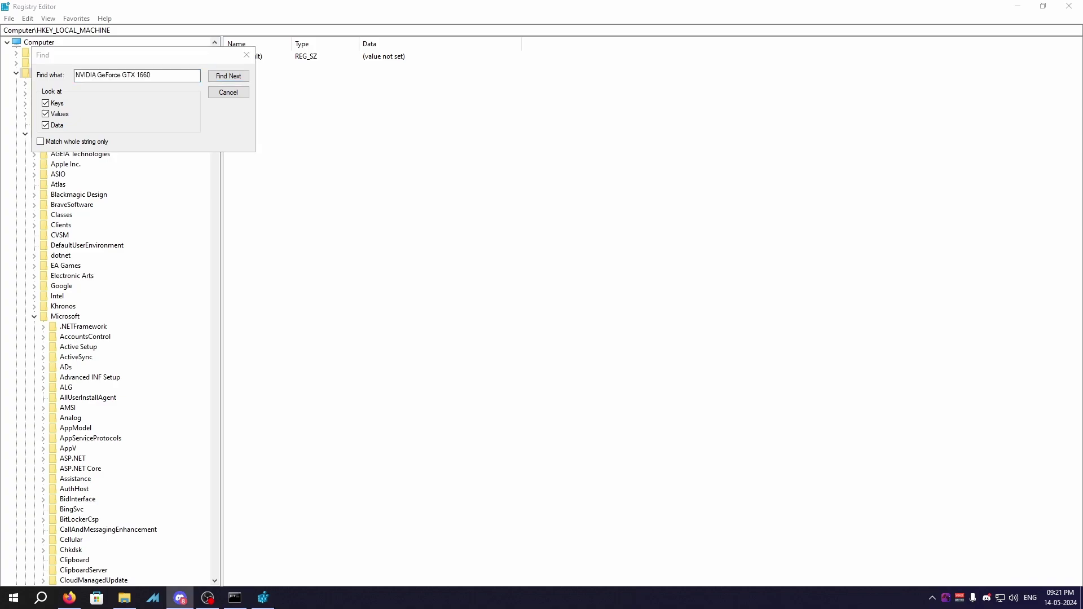
pyautogui.hotkey('alt', 'Tab')
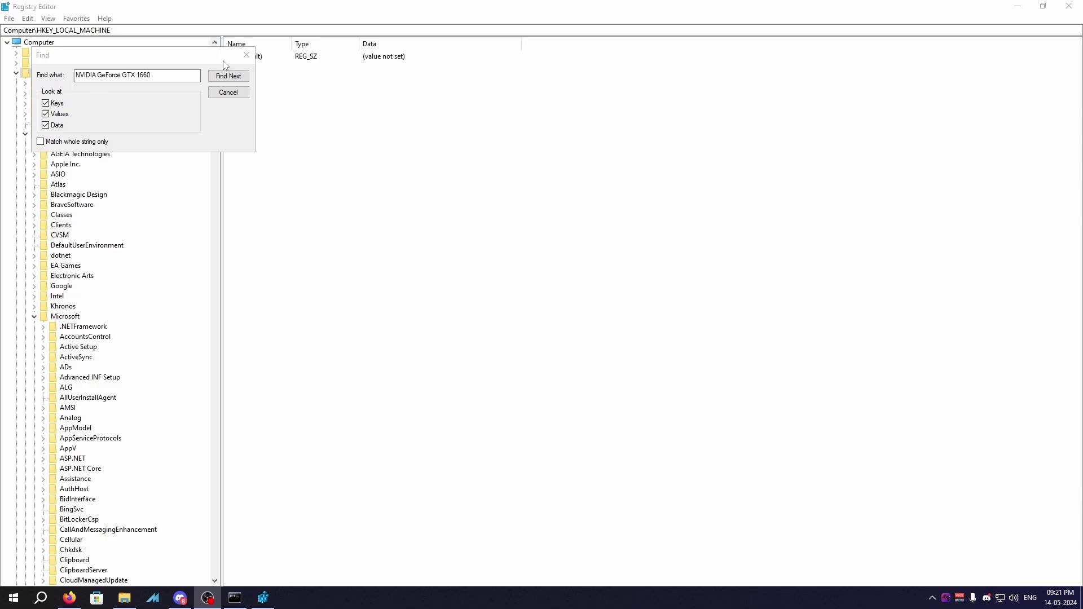
pyautogui.moveTo(160, 54); pyautogui.dragTo(511, 137)
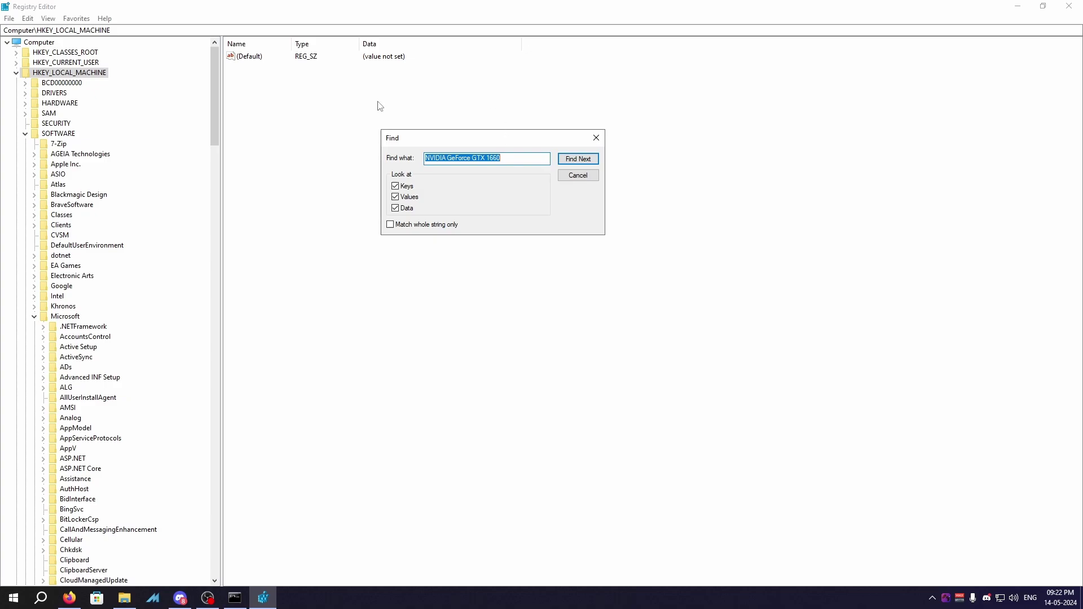
pyautogui.click(578, 160)
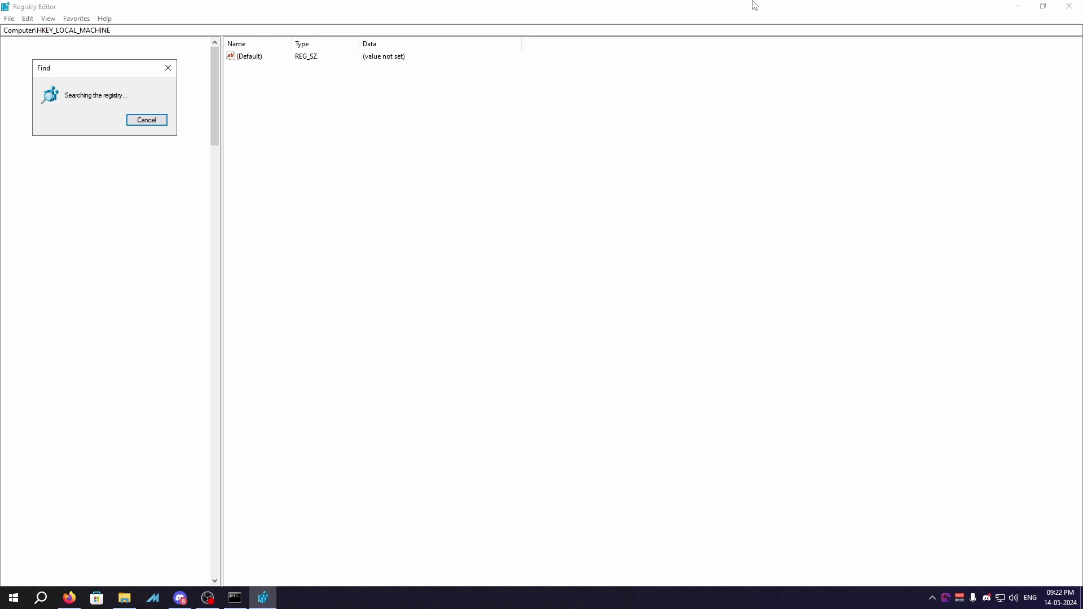
pyautogui.click(148, 120)
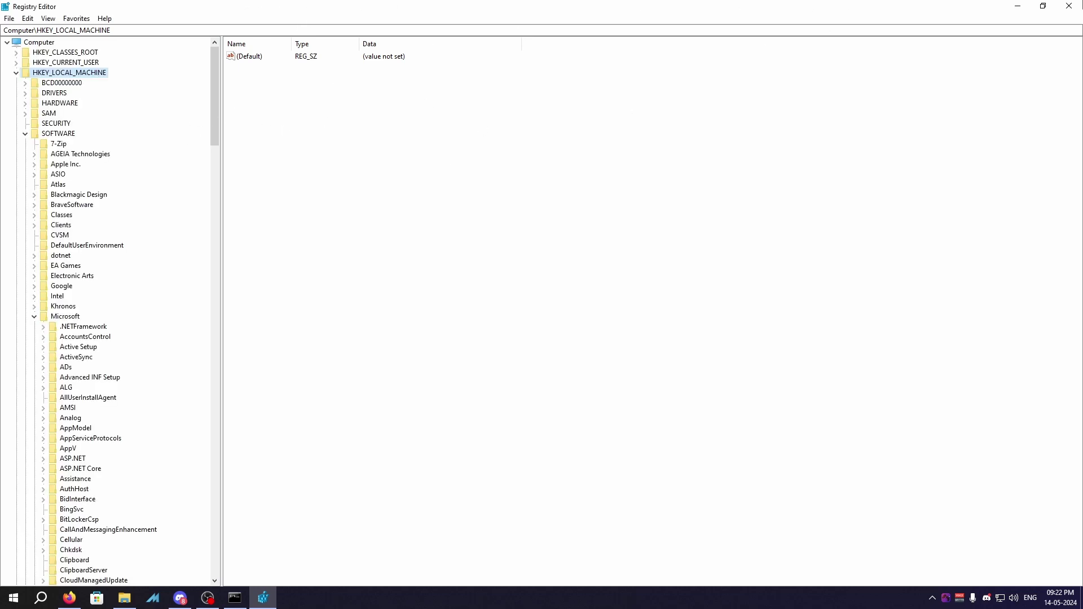
# Step: Close Registry Editor and the Command Prompt, leaving the desktop
pyautogui.click(1069, 6)
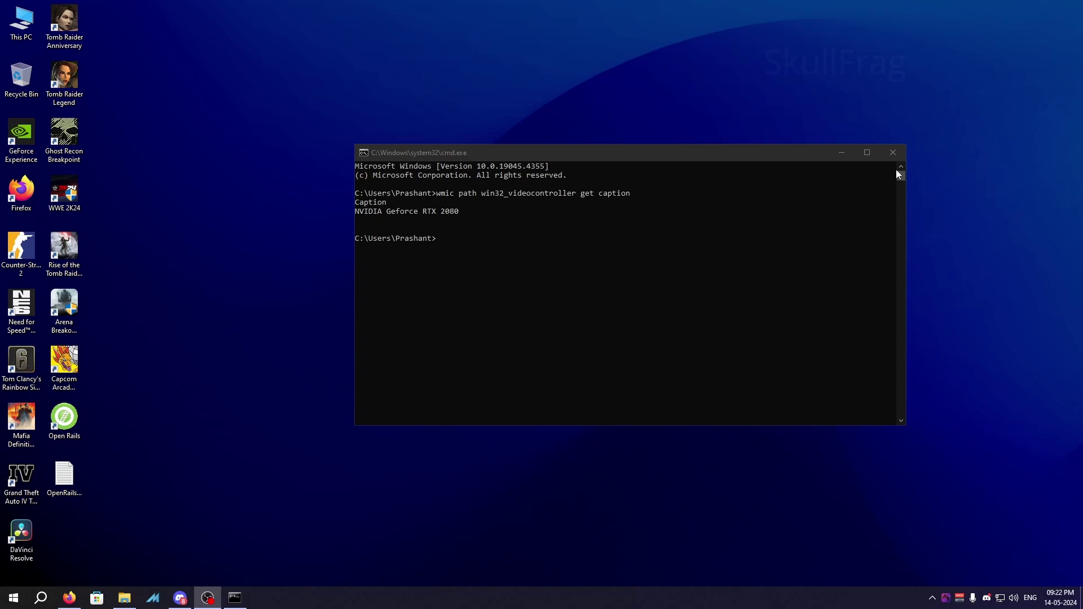
pyautogui.click(892, 152)
pyautogui.click(14, 597)
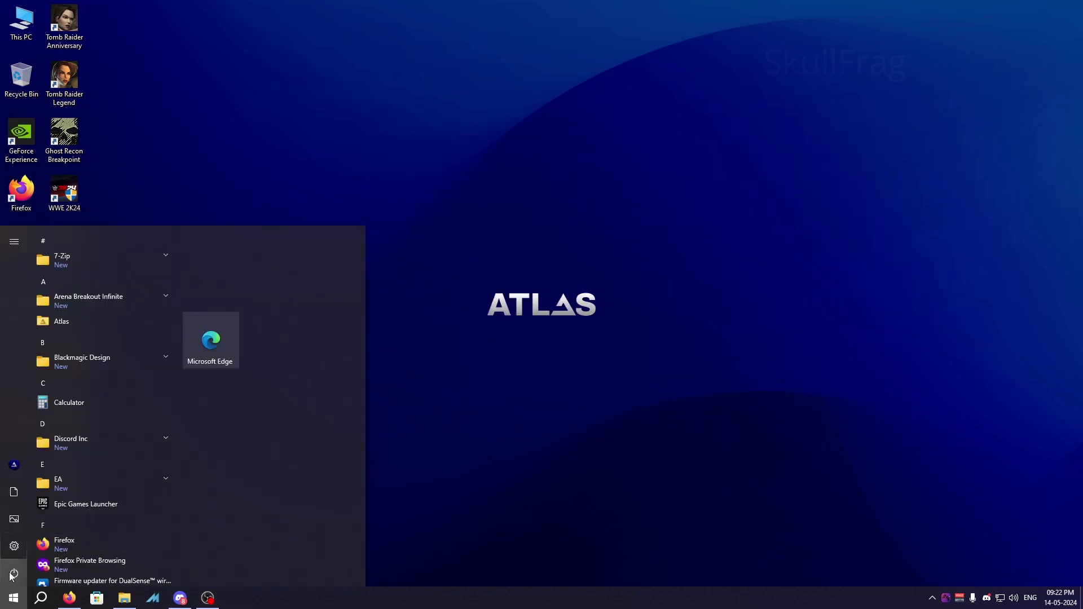
pyautogui.click(592, 368)
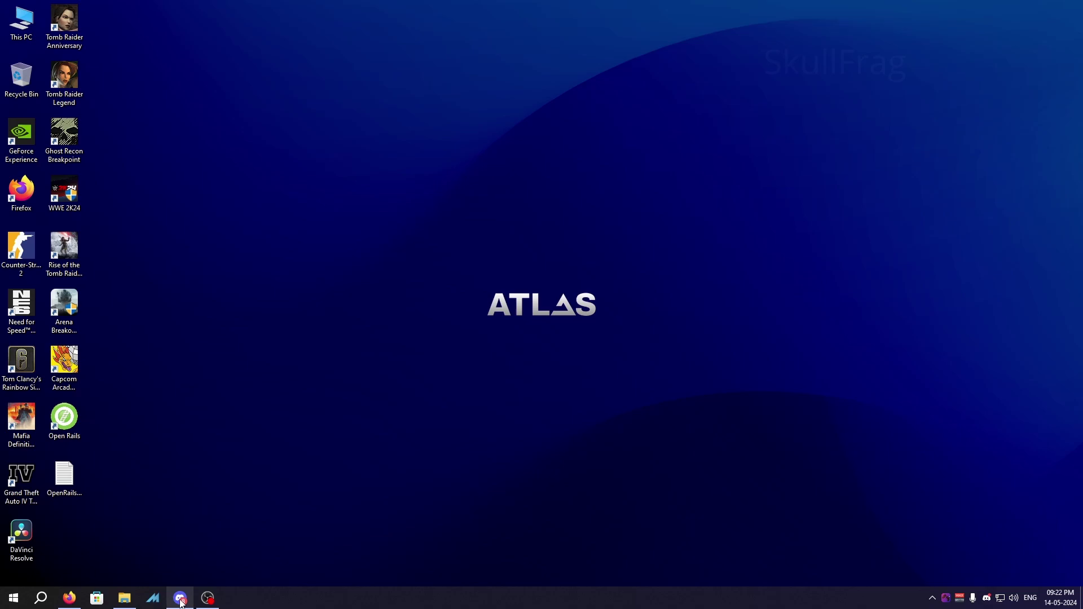
# Step: Open Device Manager by running devmgmt.msc from the Run dialog
pyautogui.click(69, 597)
pyautogui.press('super+r')
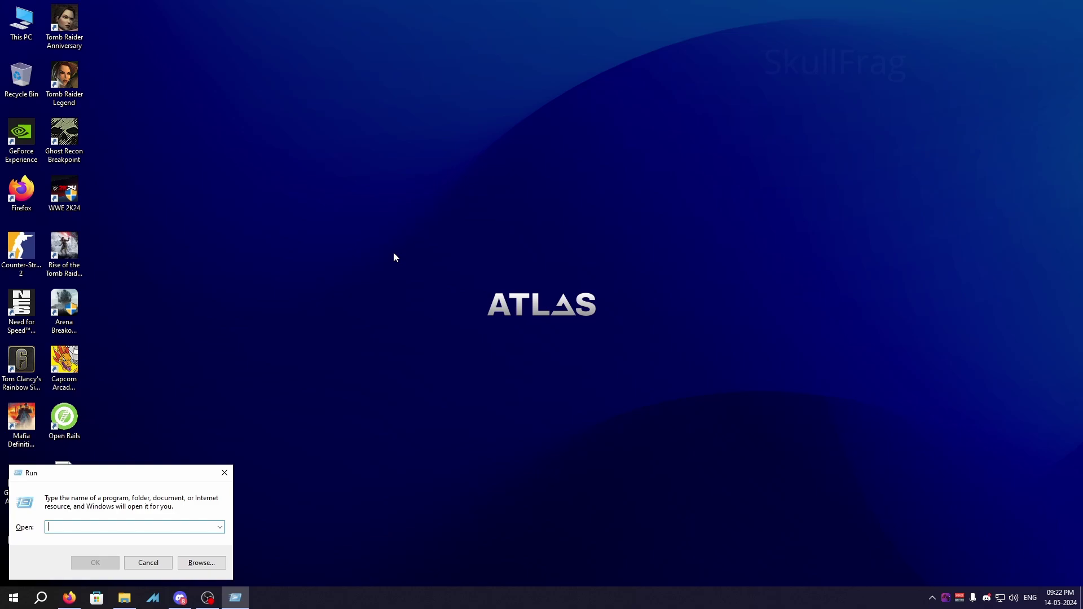
pyautogui.write('devm,')
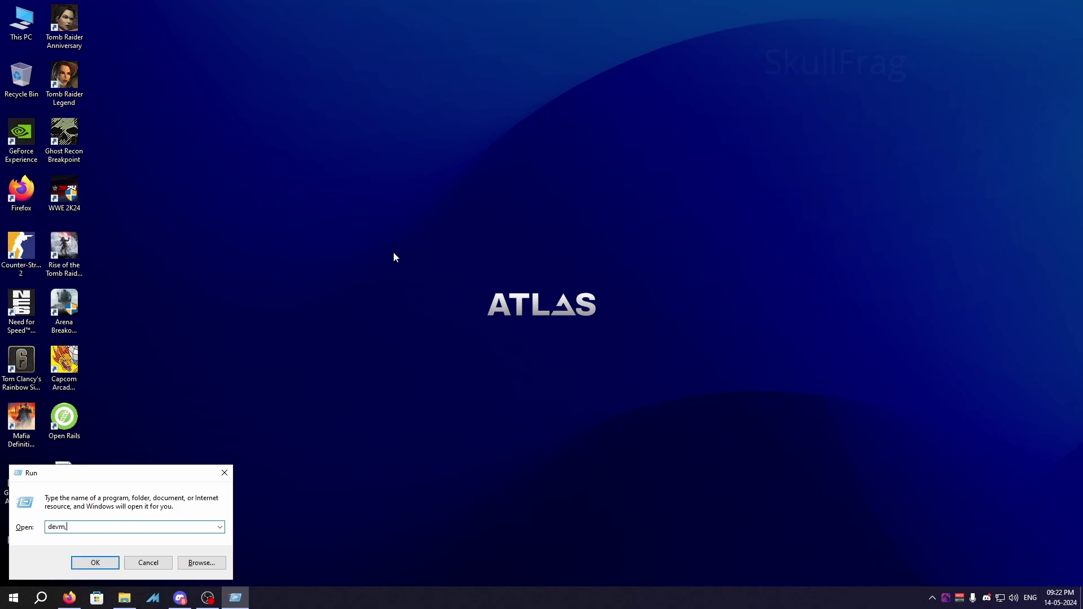
pyautogui.write('g')
pyautogui.press('BackSpace')
pyautogui.press('BackSpace')
pyautogui.write('gmt.msc')
pyautogui.press('Return')
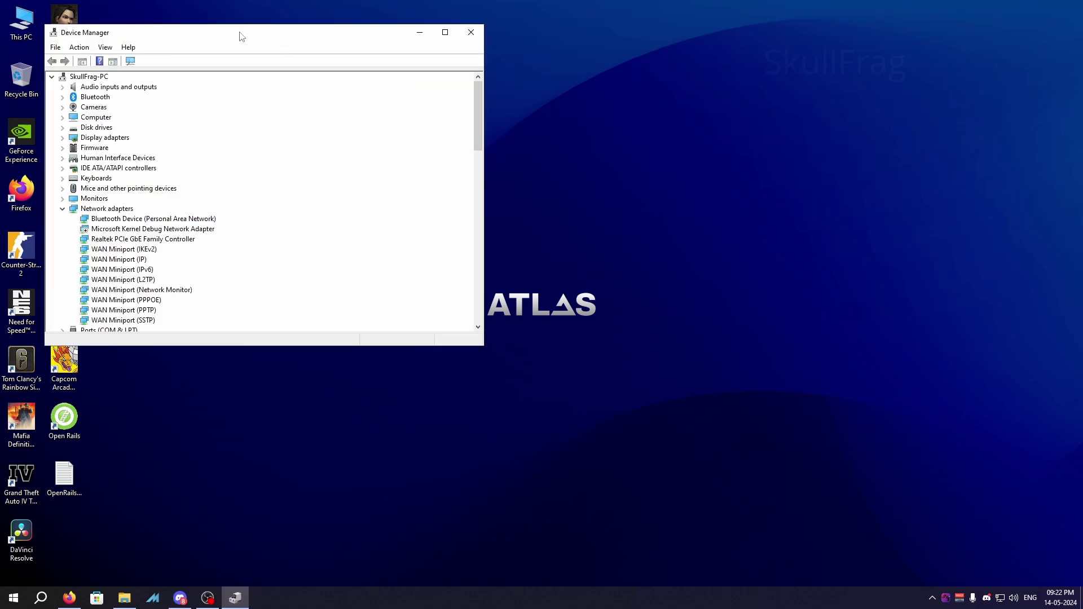
# Step: Expand Processors and open the first AMD Ryzen 7 2700's Properties on the Details tab
pyautogui.click(286, 252)
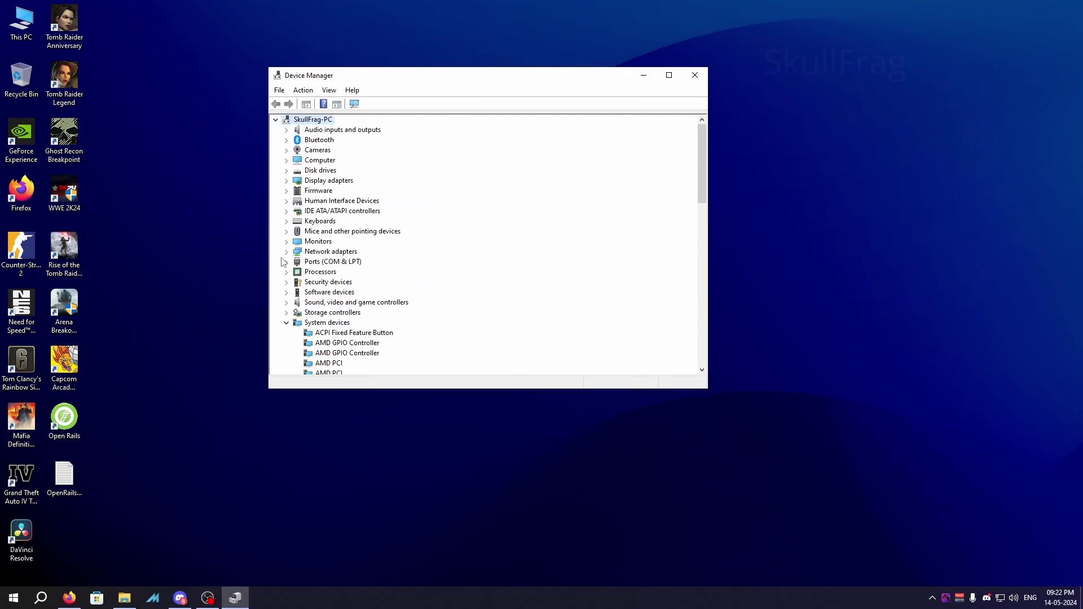
pyautogui.click(286, 272)
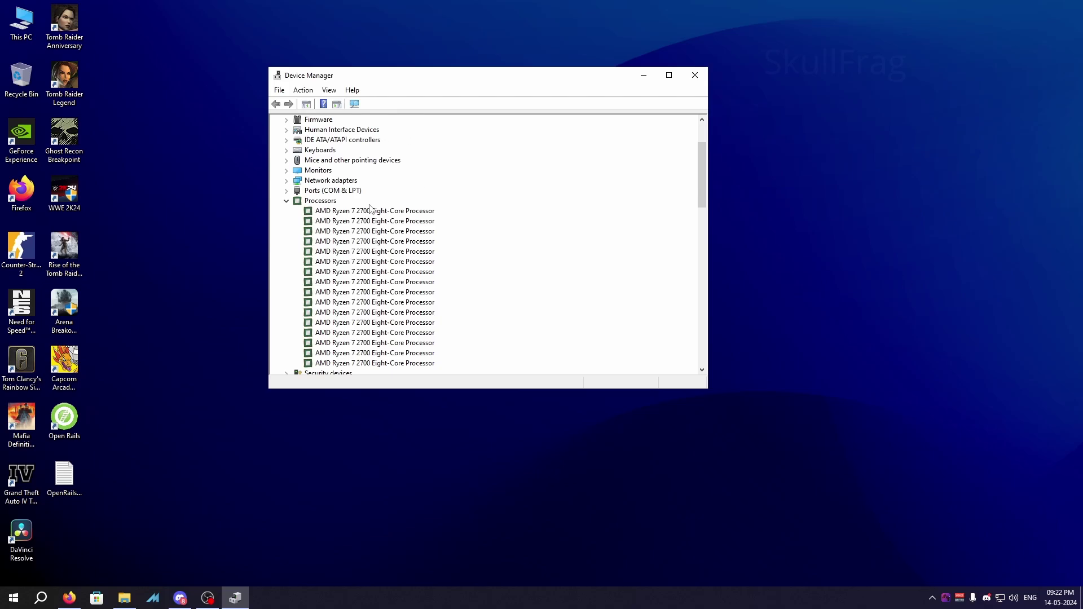
pyautogui.click(344, 212)
pyautogui.rightClick(407, 214)
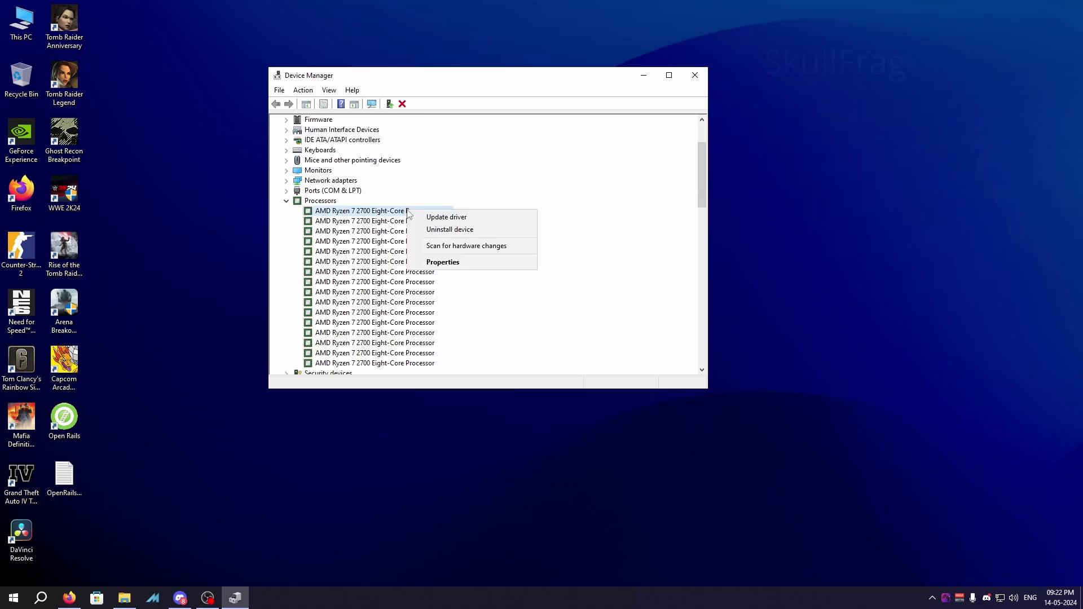
pyautogui.click(458, 266)
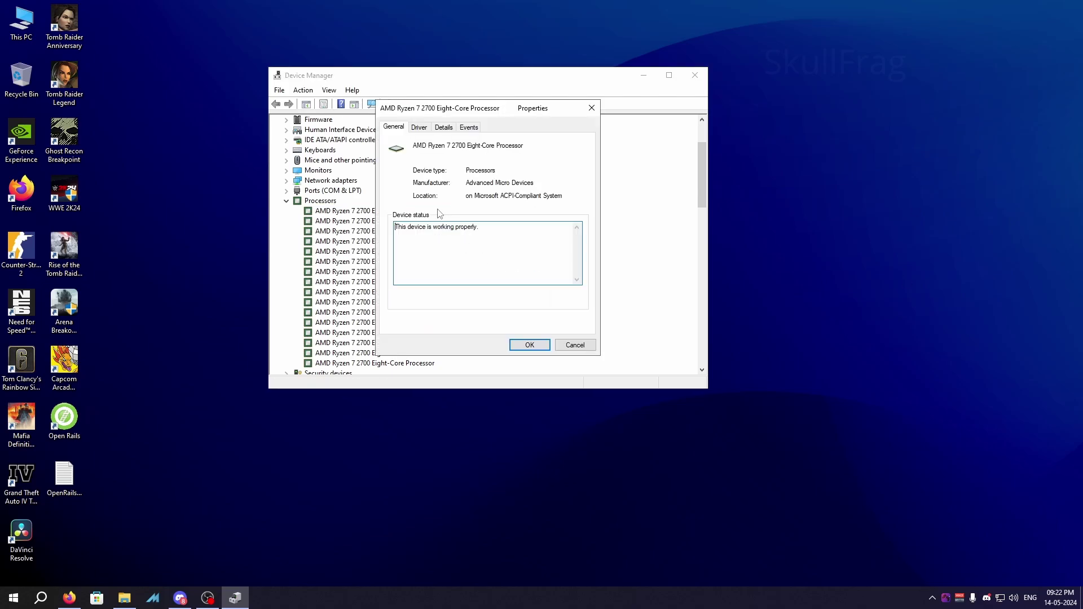
pyautogui.click(443, 128)
# Step: Copy the processor's Class Guid value {50127dc3-0f36-415e-a6cc-4cb3be910b65}
pyautogui.scroll(-1, 457, 190)
pyautogui.scroll(-10, 456, 190)
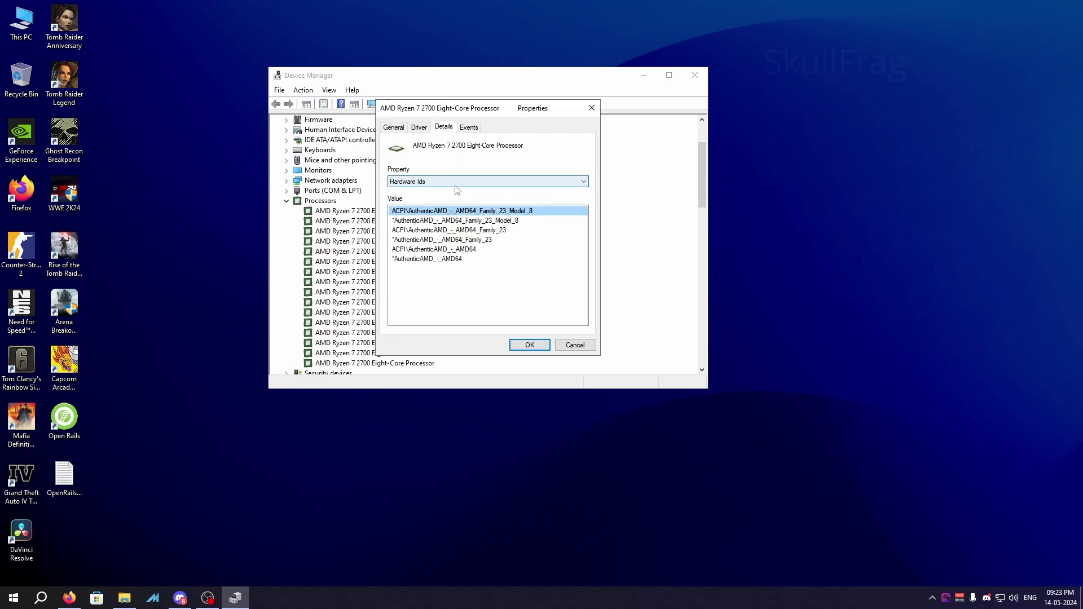
pyautogui.scroll(-10, 457, 189)
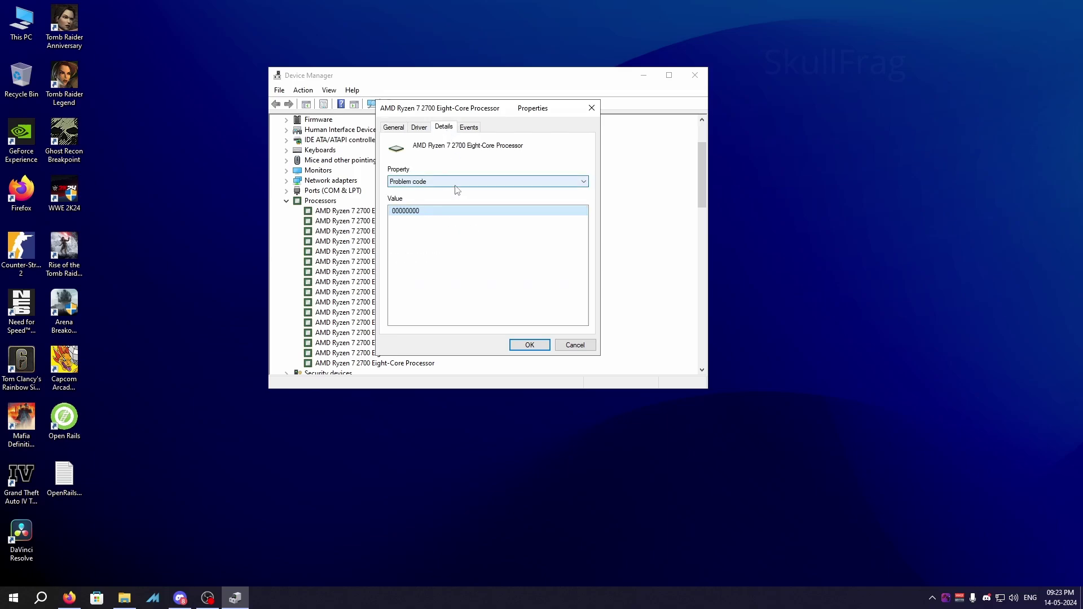
pyautogui.scroll(-2, 457, 189)
pyautogui.rightClick(504, 214)
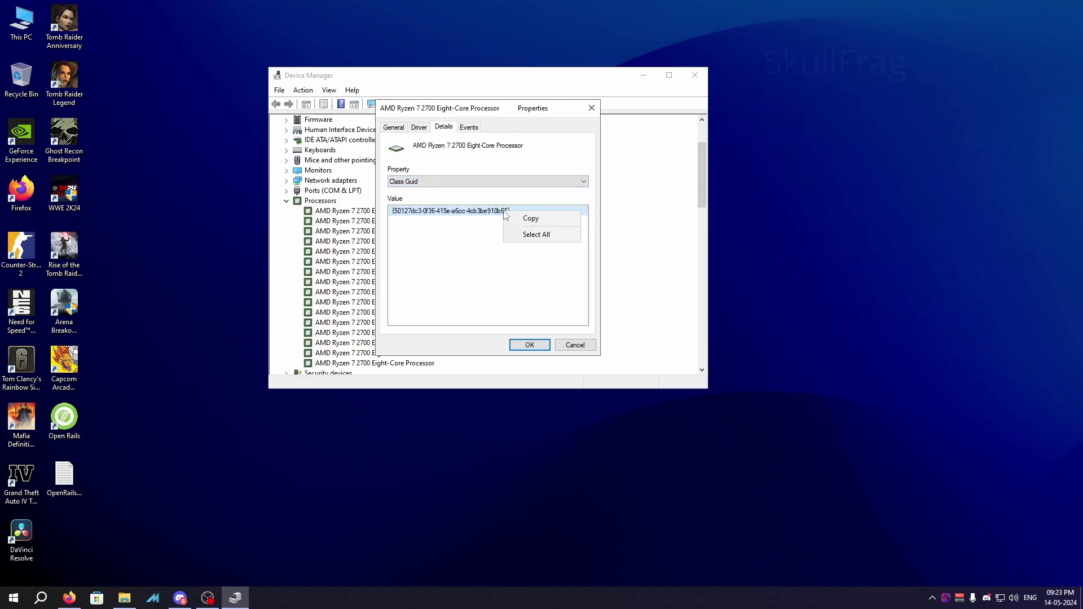
pyautogui.click(436, 215)
pyautogui.rightClick(435, 217)
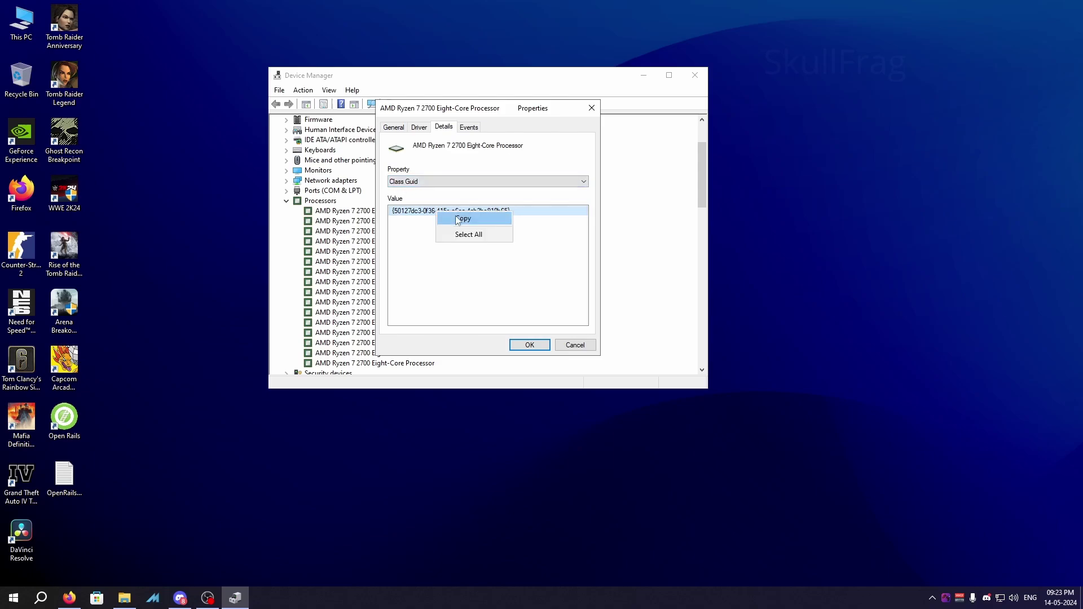
pyautogui.click(455, 218)
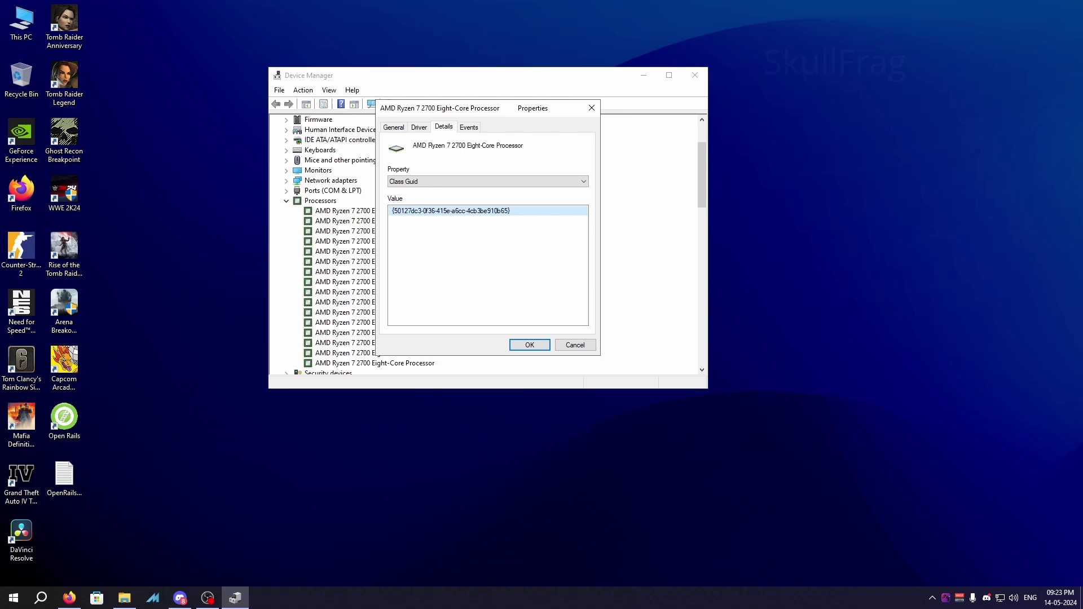
# Step: Launch regedit from the Run box and approve the UAC prompt
pyautogui.press('super+r')
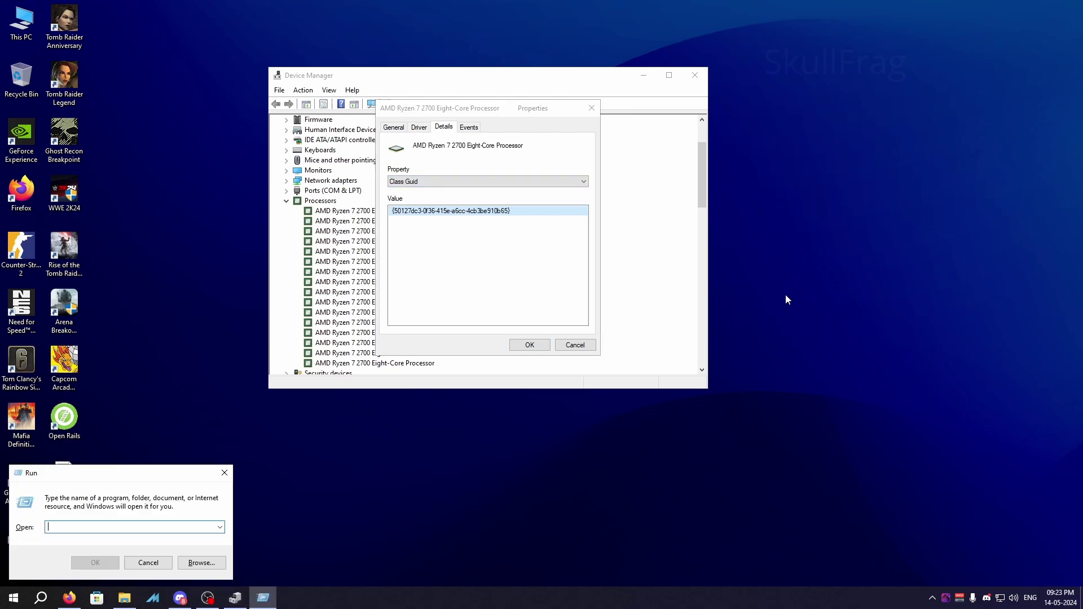
pyautogui.write('reg')
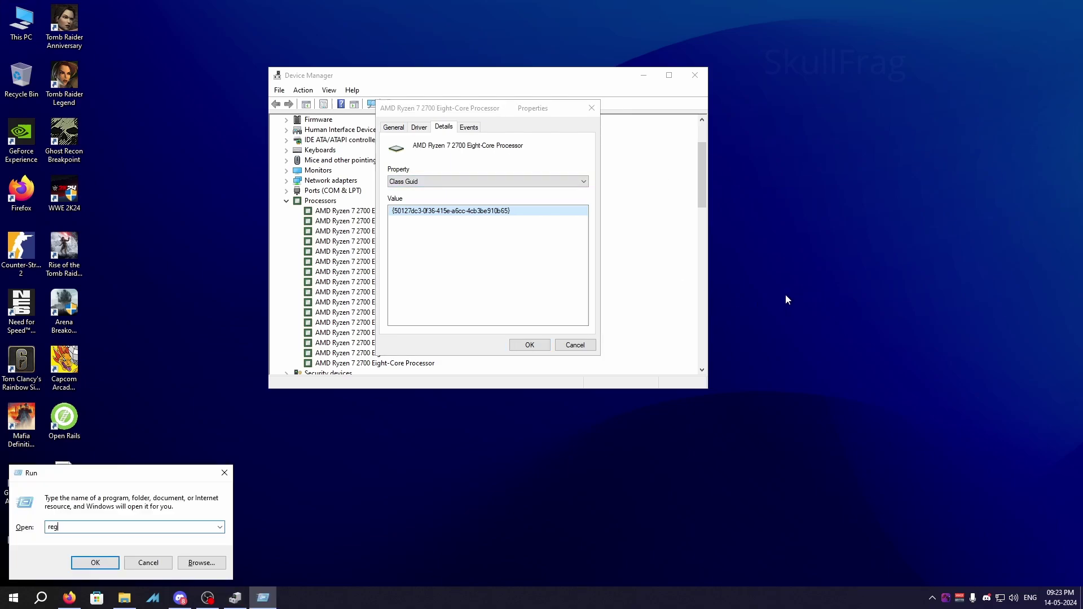
pyautogui.write('edit')
pyautogui.press('Return')
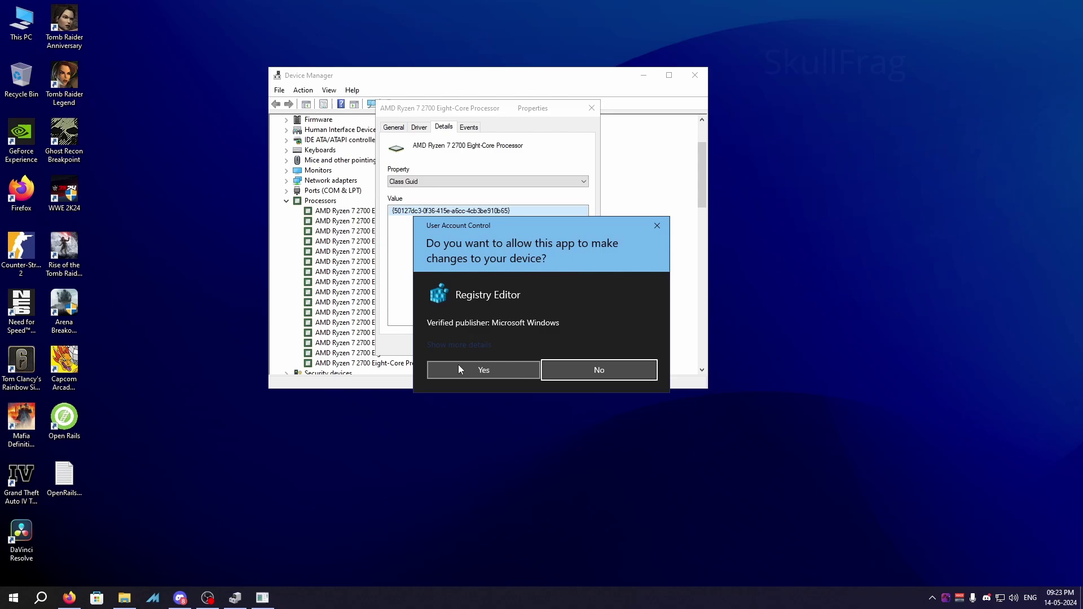
pyautogui.click(479, 367)
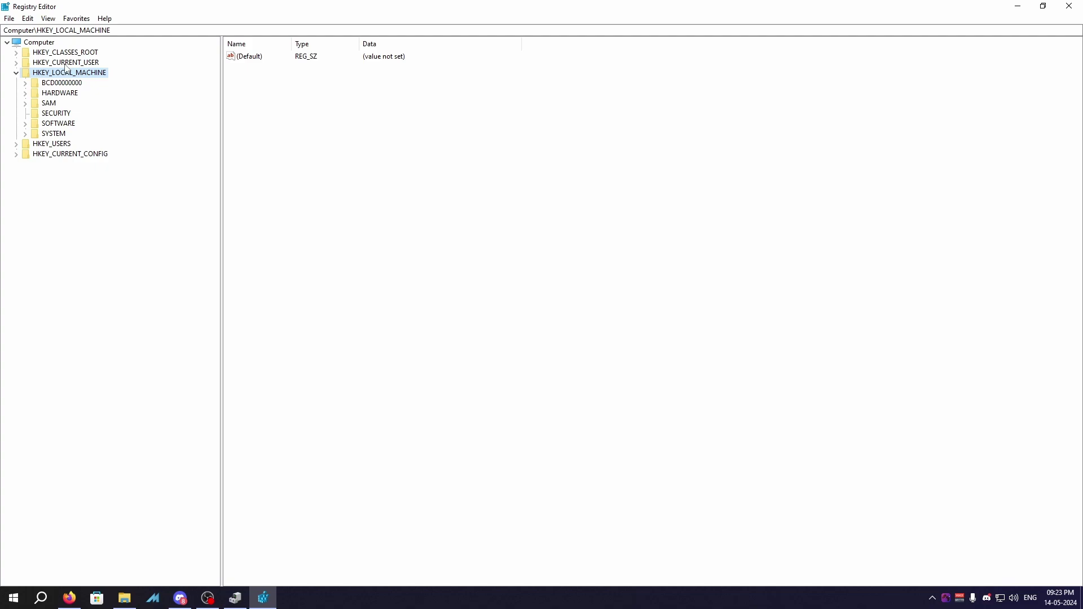
# Step: Go to HKEY_LOCAL_MACHINE\SYSTEM\CurrentControlSet\Enum and open Find within that key
pyautogui.click(25, 135)
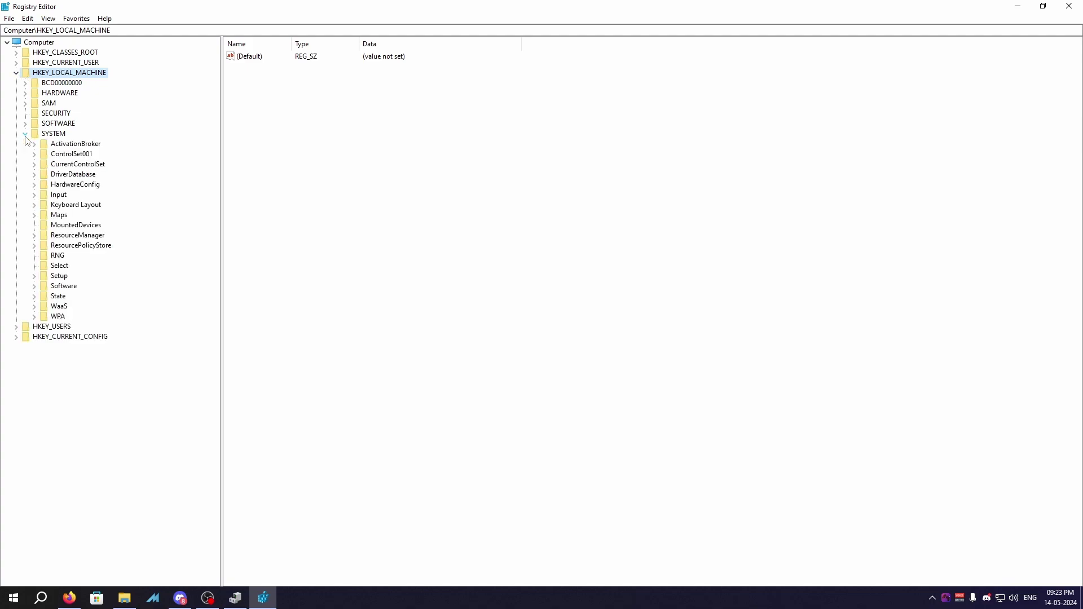
pyautogui.click(34, 164)
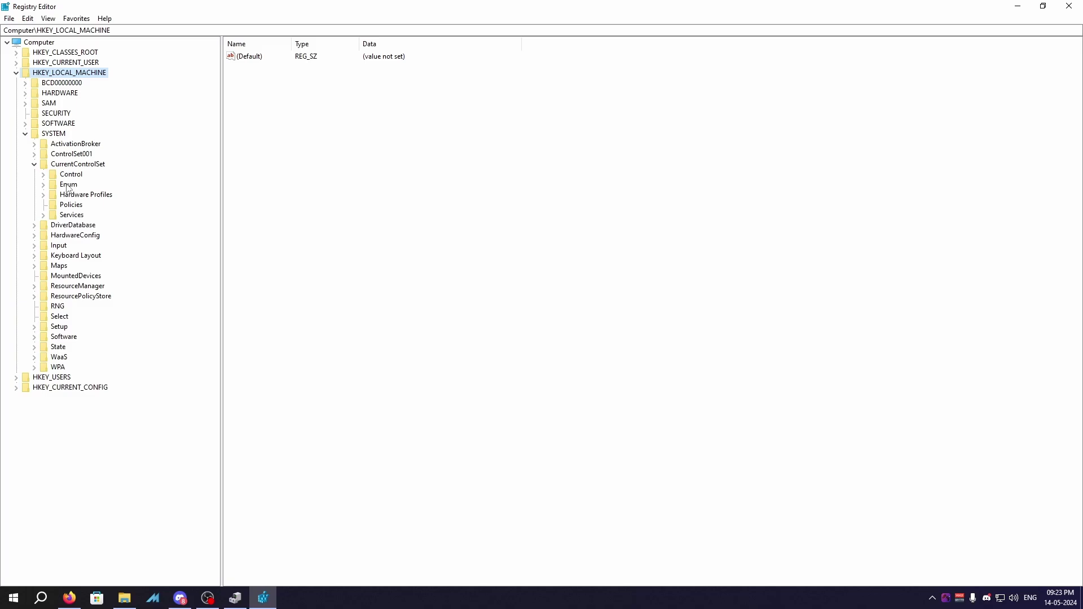
pyautogui.click(67, 186)
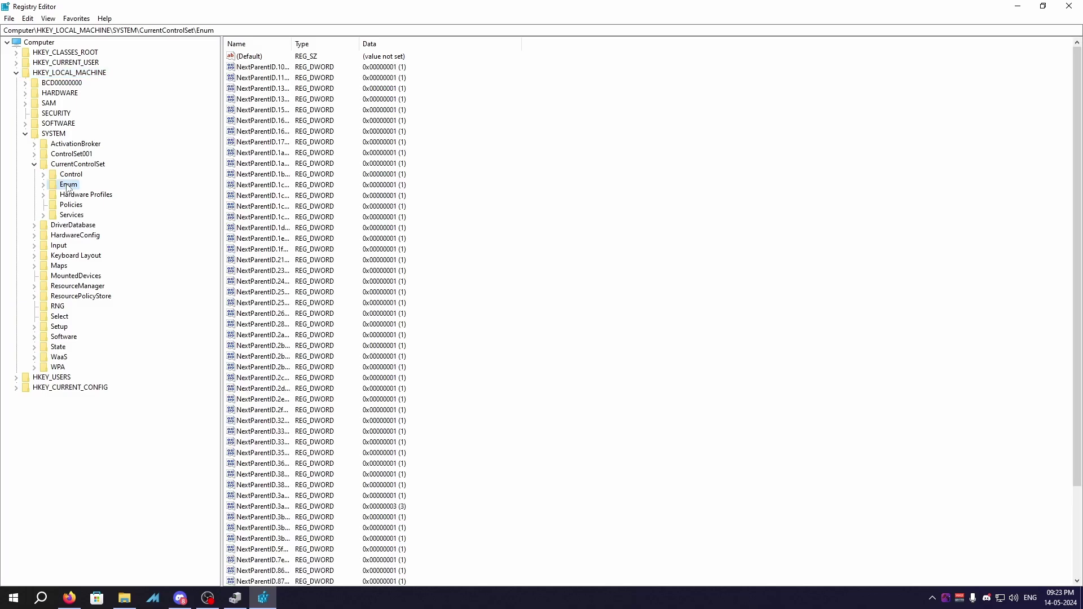
pyautogui.rightClick(67, 187)
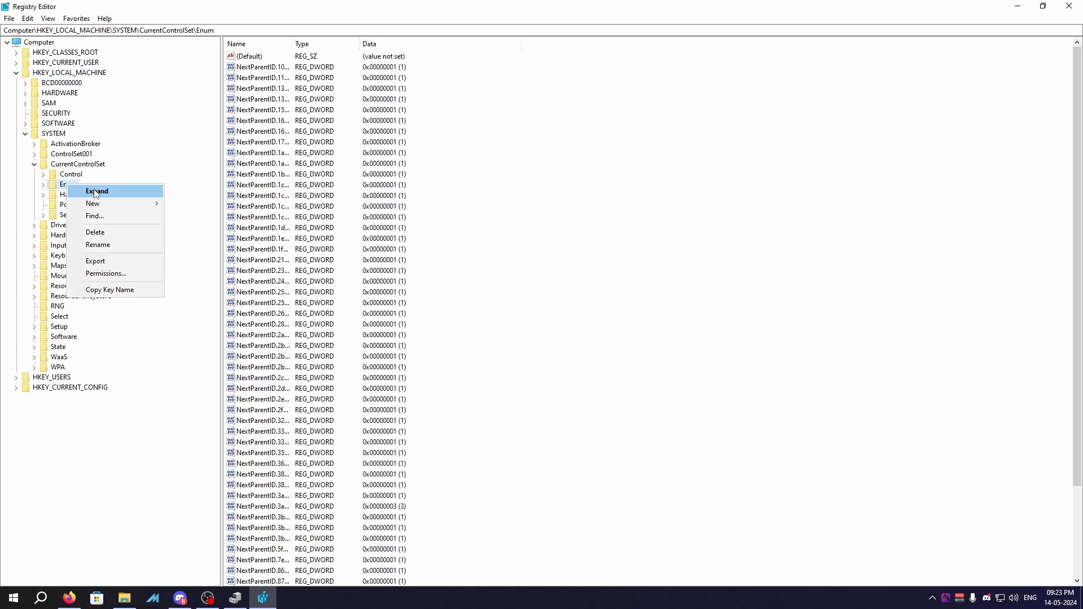
pyautogui.click(104, 218)
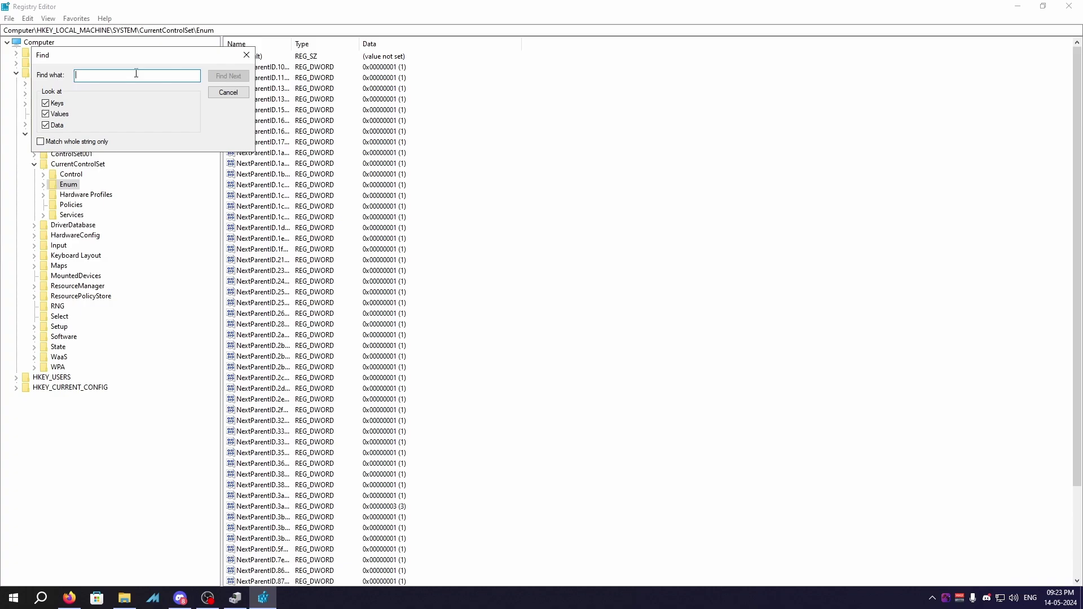
# Step: Search Enum for the pasted processor class GUID, then check AMD processor entries _1 and _0
pyautogui.hotkey('ctrl', 'v')
pyautogui.click(228, 75)
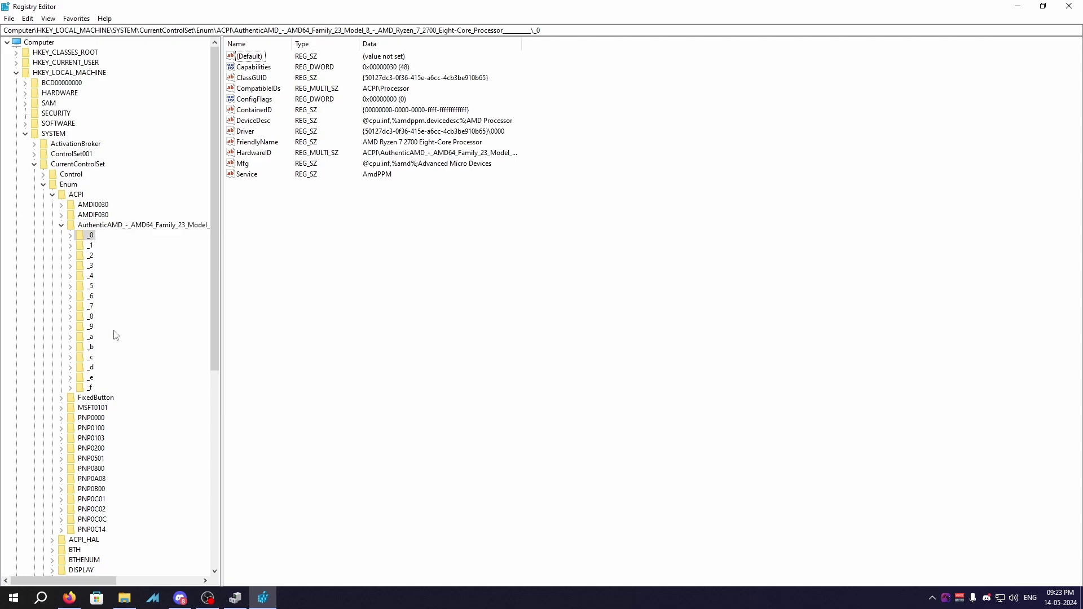
pyautogui.click(89, 246)
pyautogui.click(89, 236)
# Step: View entry _0's FriendlyName without changing it, then step down through the processor entries
pyautogui.doubleClick(256, 142)
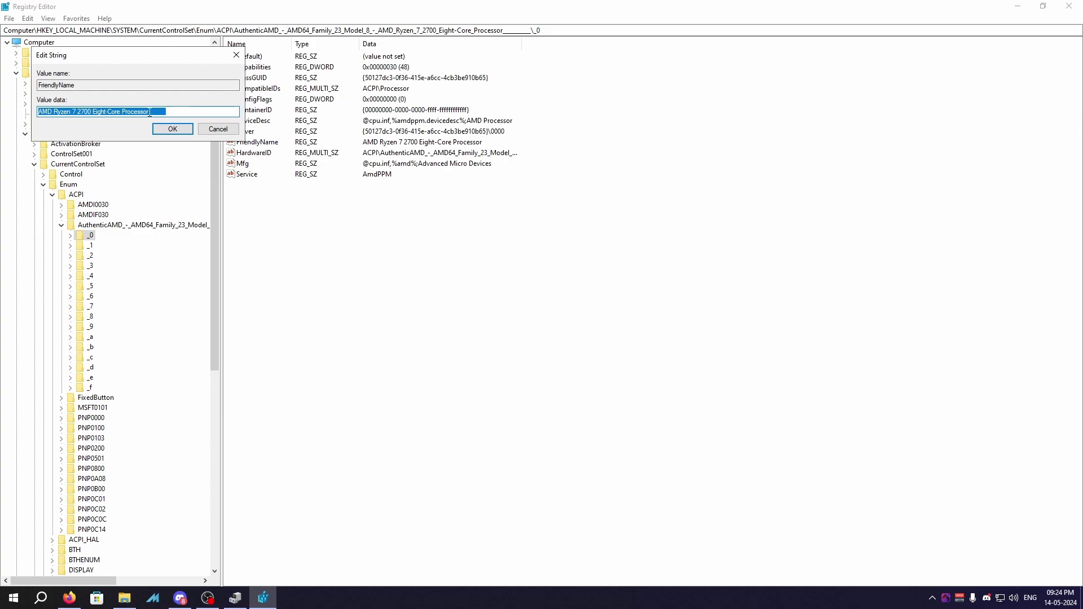
pyautogui.click(218, 129)
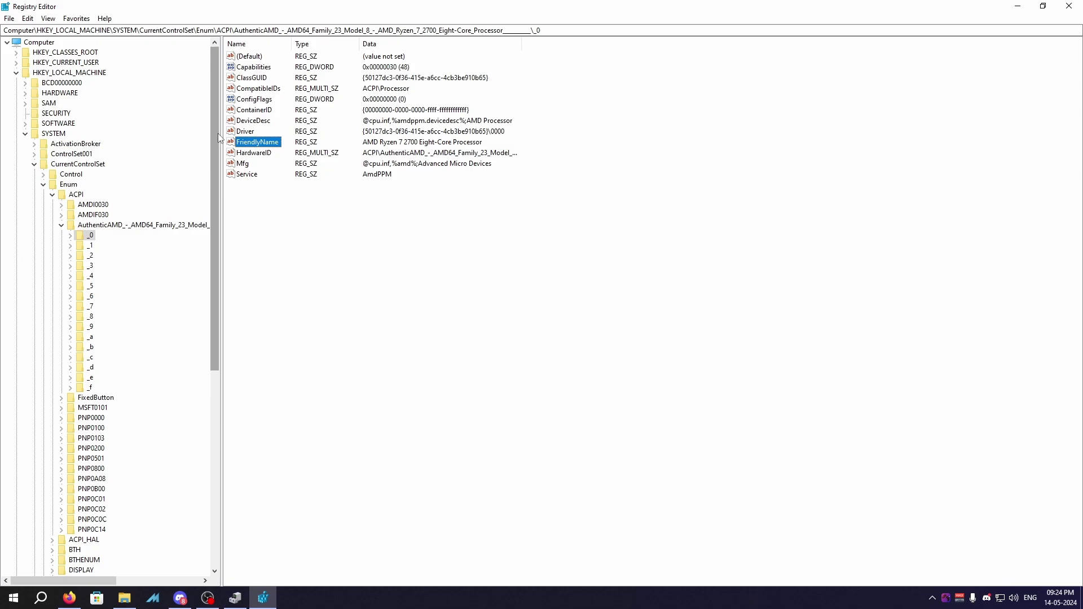
pyautogui.click(90, 246)
pyautogui.click(90, 256)
pyautogui.click(90, 265)
pyautogui.click(89, 276)
pyautogui.click(90, 286)
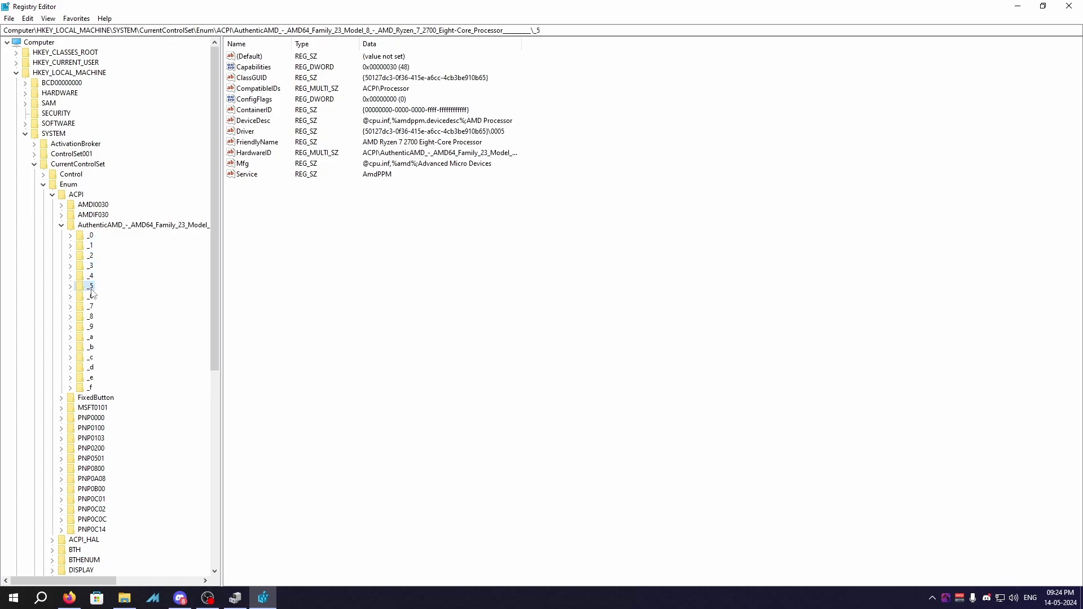
pyautogui.click(90, 297)
pyautogui.click(90, 306)
pyautogui.click(90, 316)
pyautogui.click(90, 327)
pyautogui.click(91, 337)
pyautogui.click(90, 347)
# Step: Open entry _f's FriendlyName, AMD Ryzen 7 2700 Eight-Core Processor, and confirm it unchanged
pyautogui.click(90, 388)
pyautogui.doubleClick(251, 141)
pyautogui.click(160, 112)
pyautogui.moveTo(160, 111); pyautogui.dragTo(40, 113)
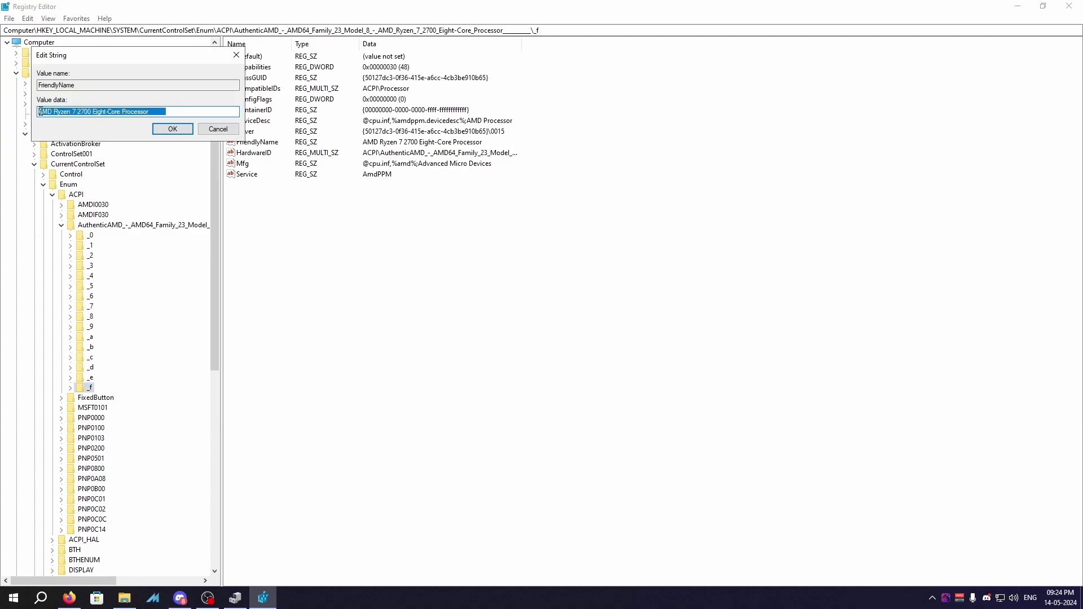
pyautogui.click(157, 111)
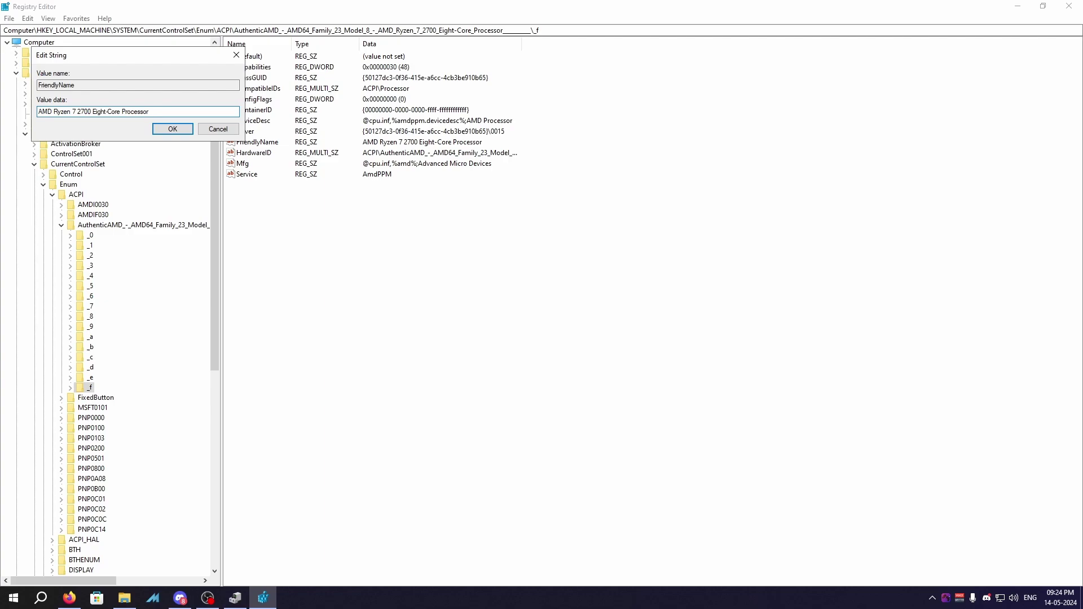
pyautogui.click(172, 129)
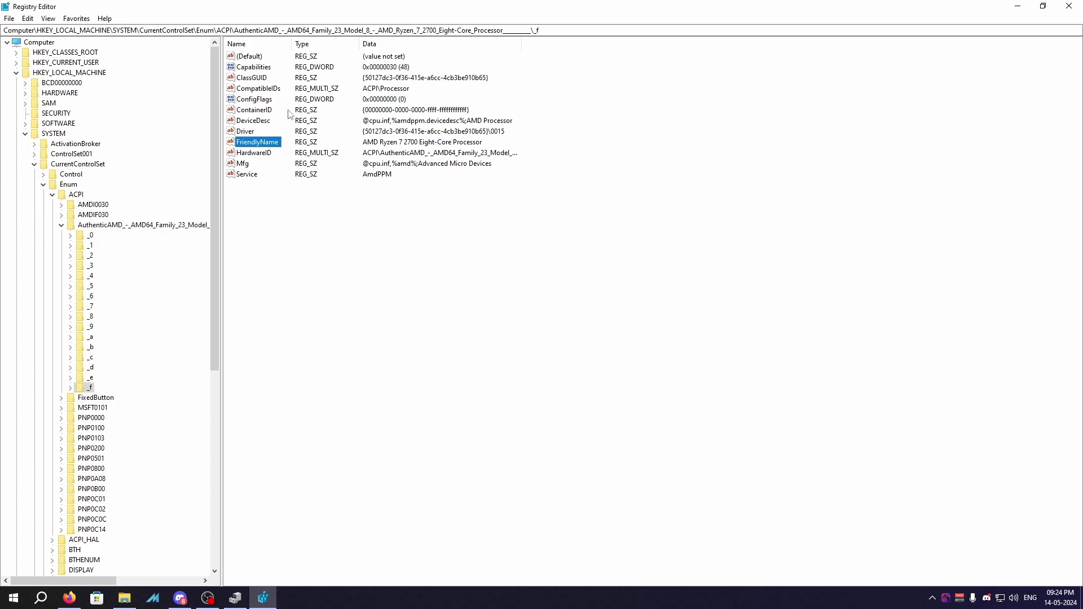
# Step: Close Registry Editor and cancel the processor Properties dialog, returning to Device Manager's AMD Ryzen 7 2700 list
pyautogui.click(1069, 5)
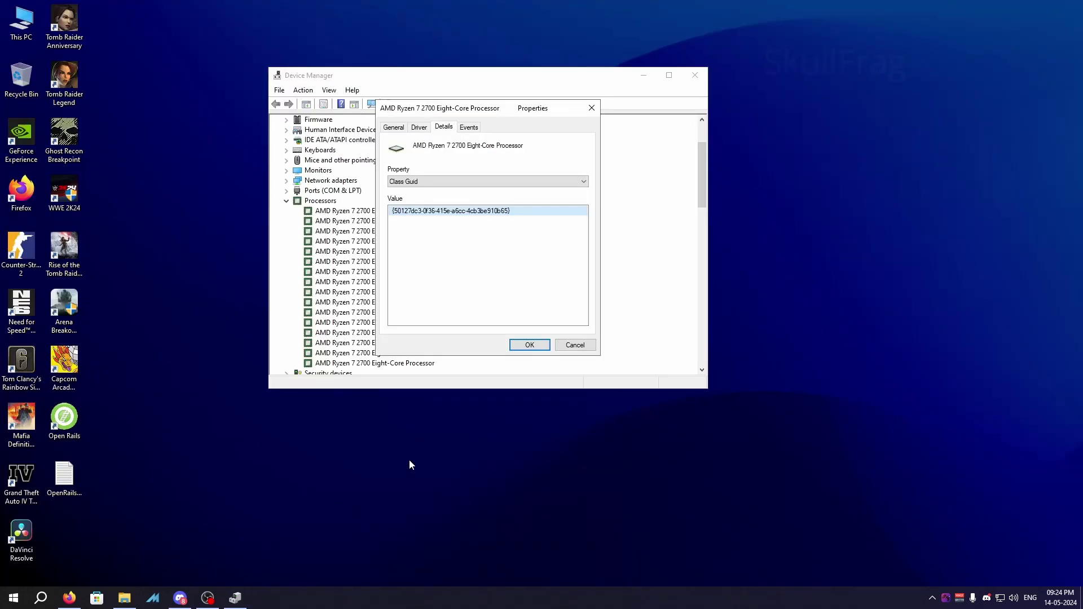
pyautogui.click(581, 345)
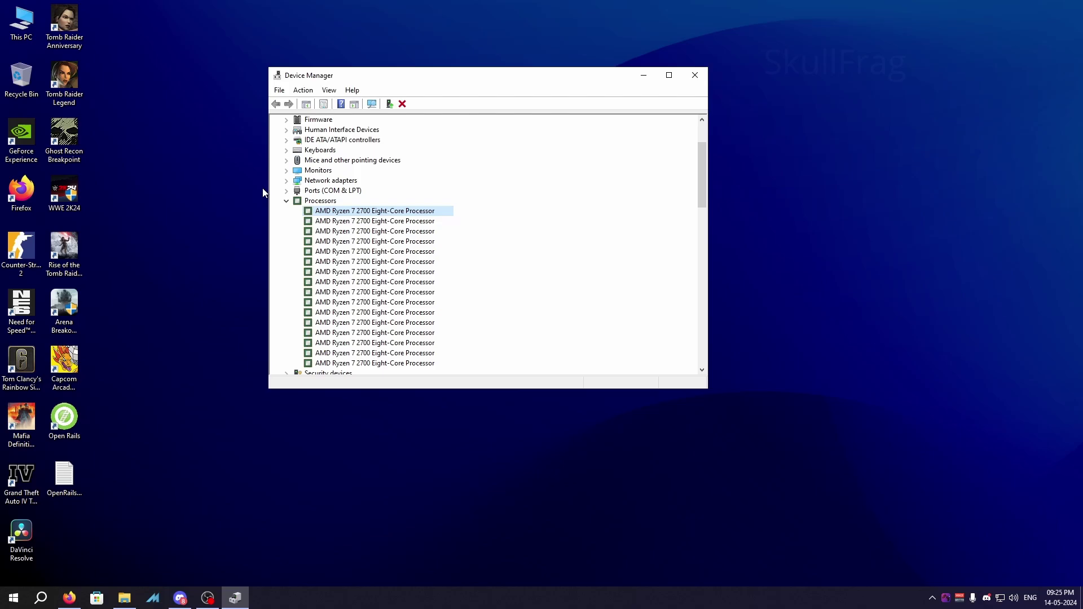
pyautogui.hotkey('alt', 'Tab')
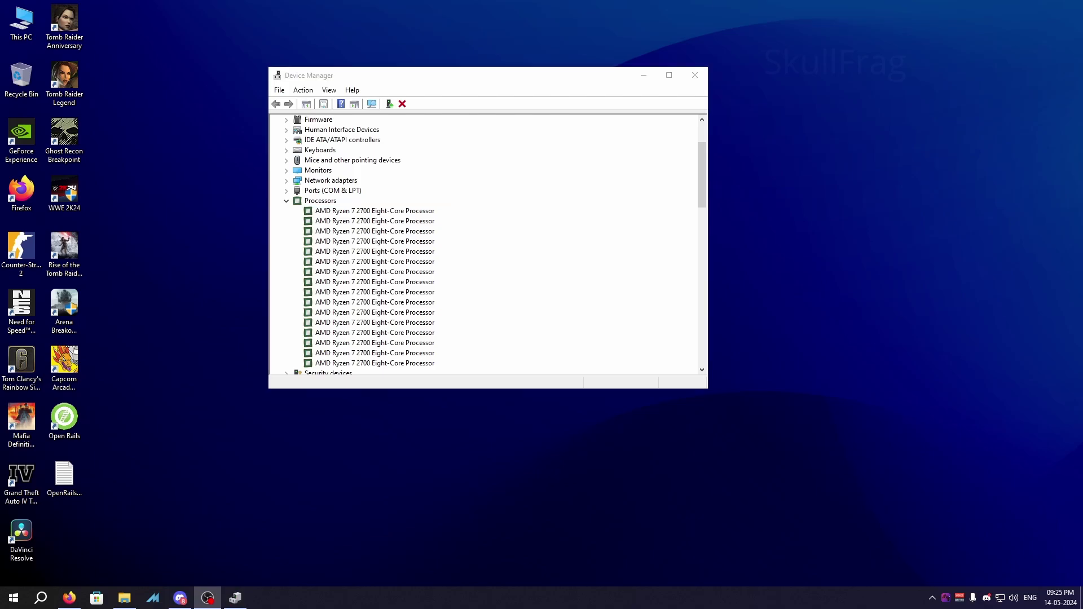